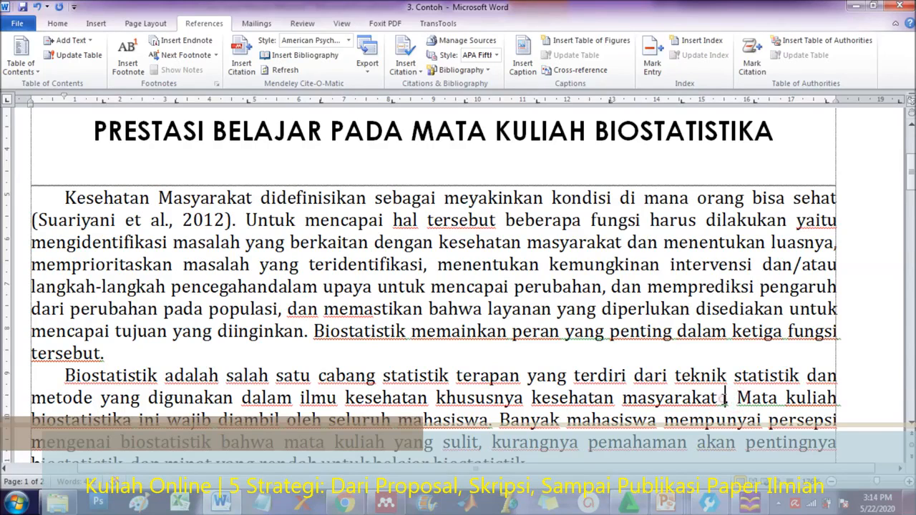
# Start a Mendeley citation after "kesehatan masyarakat" in the introduction's second paragraph and search the literature for "Biostatistik".
pyautogui.click(241, 56)
pyautogui.click(744, 450)
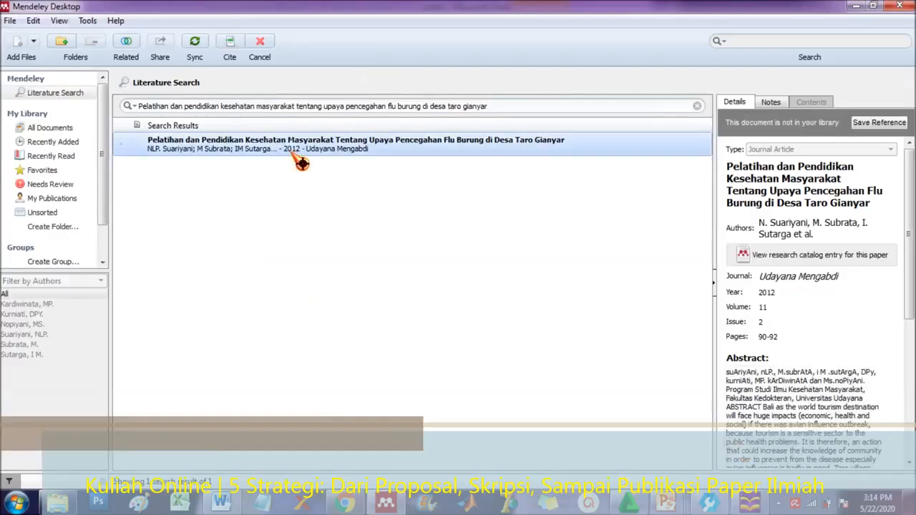
pyautogui.tripleClick(241, 106)
pyautogui.write('Biostatistik')
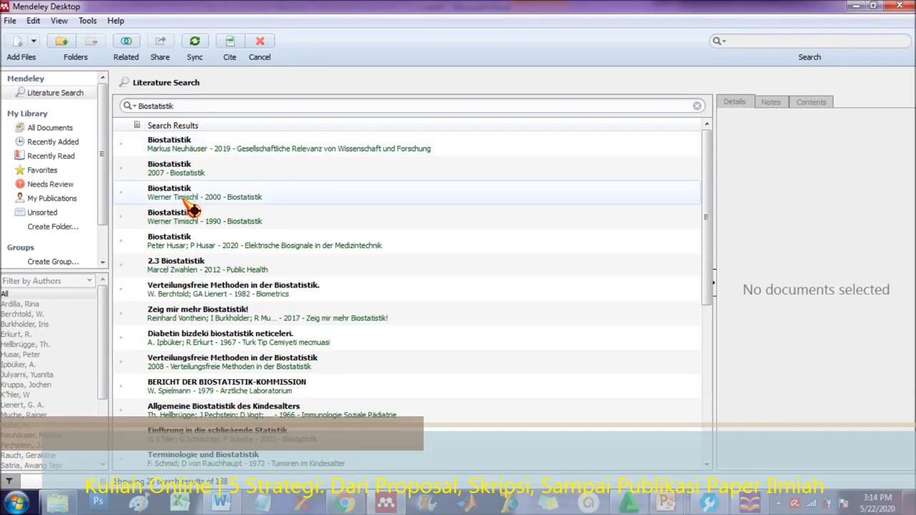
# Cite the 2019 "Biostatistik" entry from Gesellschaftliche Relevanz von Wissenschaft und Forschung, importing the reference into the library.
pyautogui.click(176, 150)
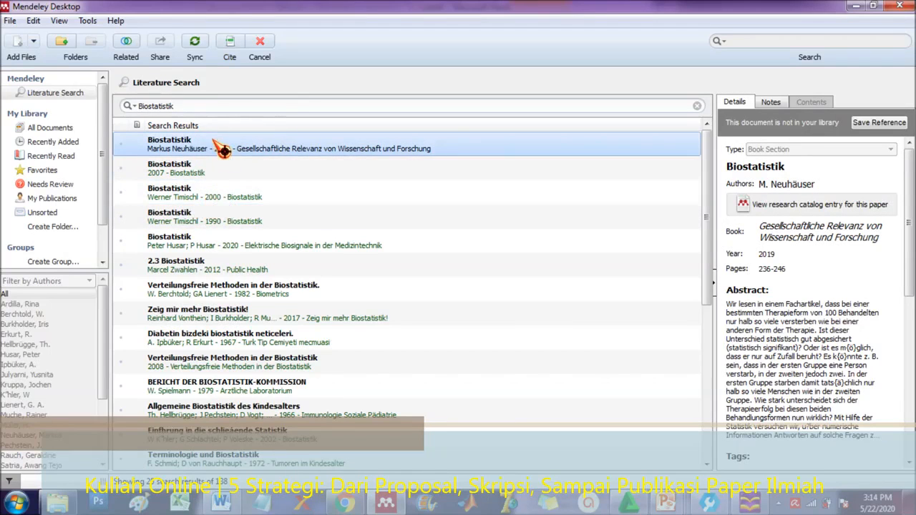
pyautogui.click(229, 45)
pyautogui.click(481, 312)
pyautogui.scroll(-3, 215, 315)
pyautogui.click(45, 250)
pyautogui.scroll(-2, 308, 329)
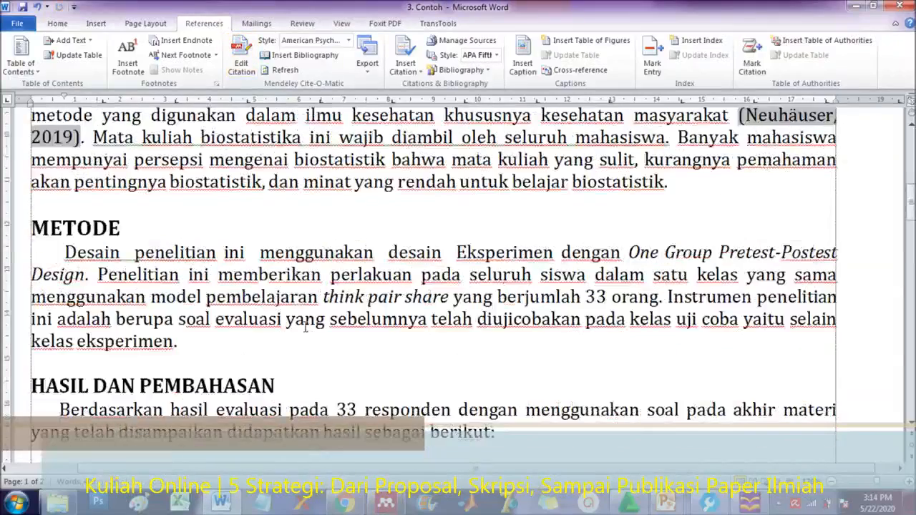
# Switch to PowerPoint and copy the title "Peran Statistika dalam Penelitian Sosial Kuantitatif" from the Daftar Pustaka slide.
pyautogui.hotkey('alt', 'Tab')
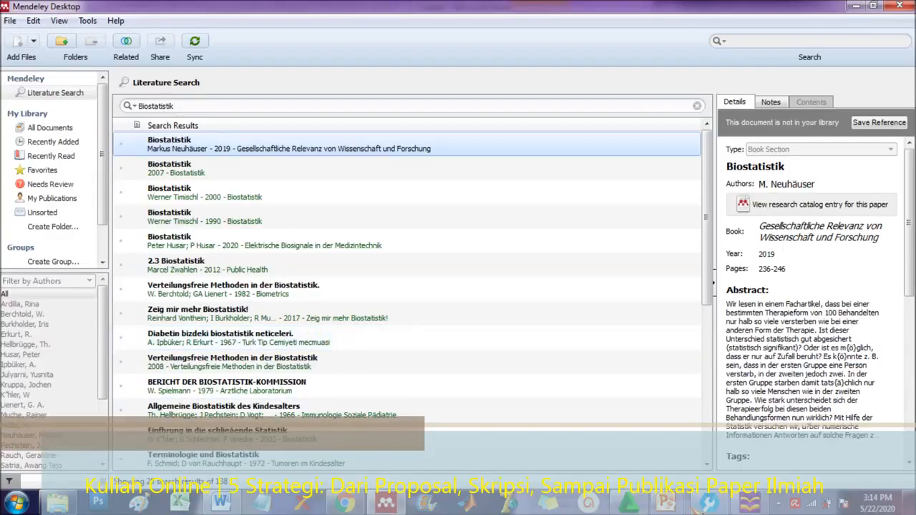
pyautogui.click(823, 438)
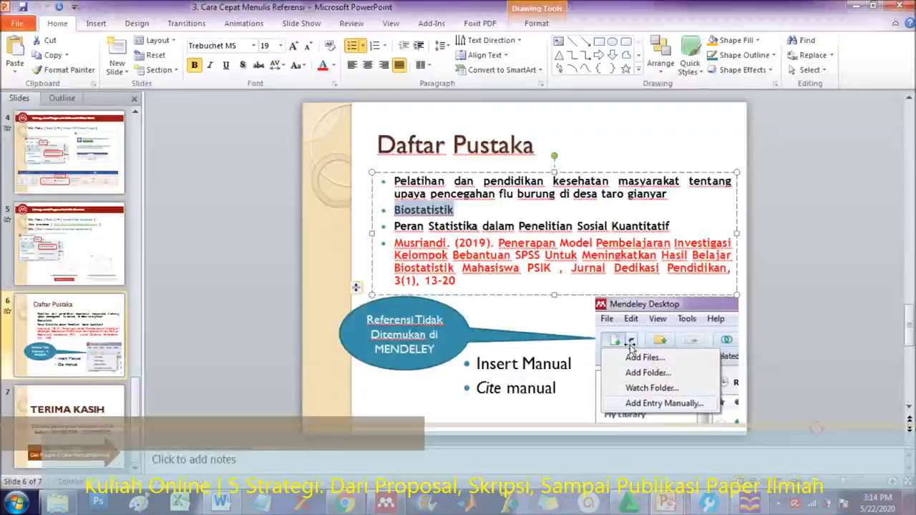
pyautogui.click(398, 226)
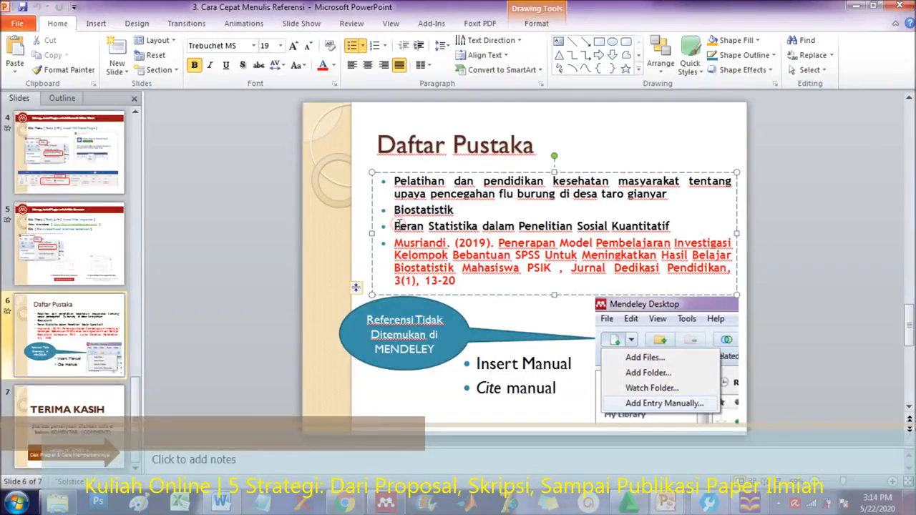
pyautogui.tripleClick(395, 227)
pyautogui.hotkey('ctrl', 'c')
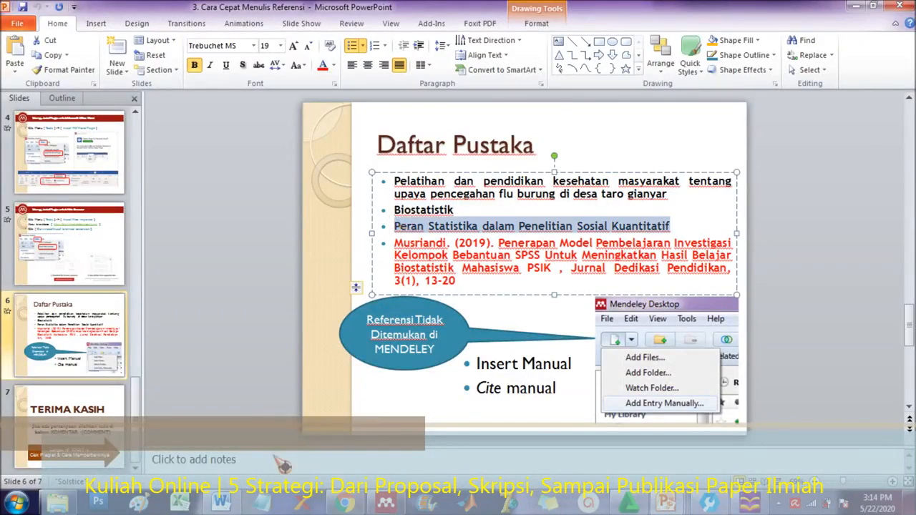
# In Word, start a citation after "Design" in the METODE section and search Mendeley for "Peran Statistika dalam Penelitian Sosial Kuantitatif".
pyautogui.click(215, 502)
pyautogui.scroll(-2, 145, 254)
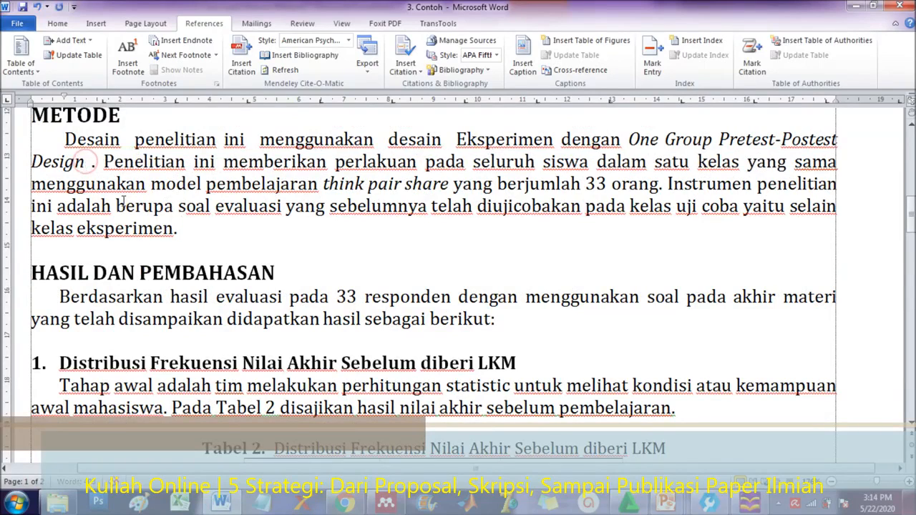
pyautogui.click(241, 57)
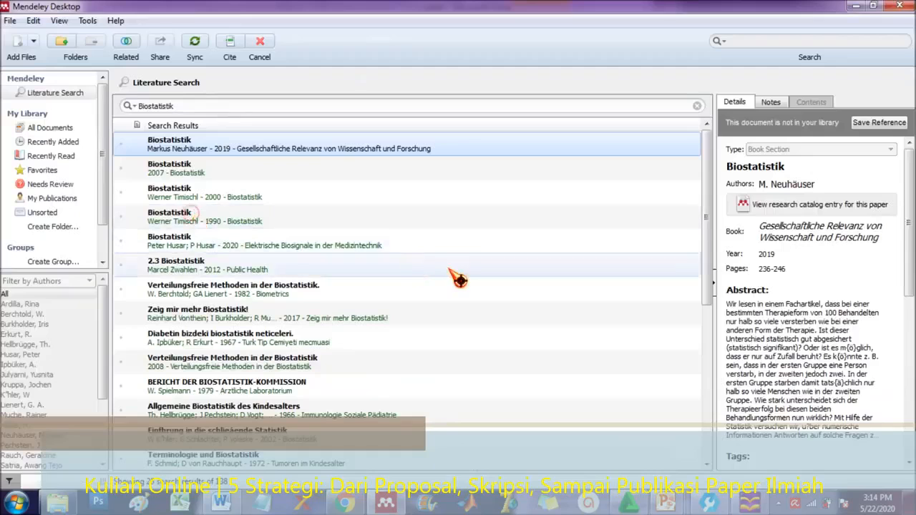
pyautogui.doubleClick(206, 106)
pyautogui.hotkey('ctrl', 'v')
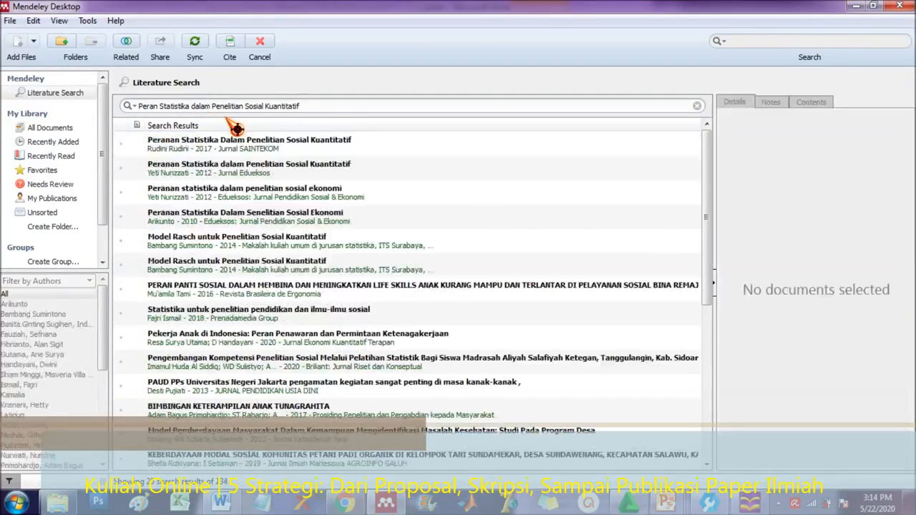
# Cite the 2017 Jurnal SAINTEKOM article "Peranan Statistika Dalam Penelitian Sosial Kuantitatif", importing it to the existing My Library folder.
pyautogui.click(204, 149)
pyautogui.click(232, 54)
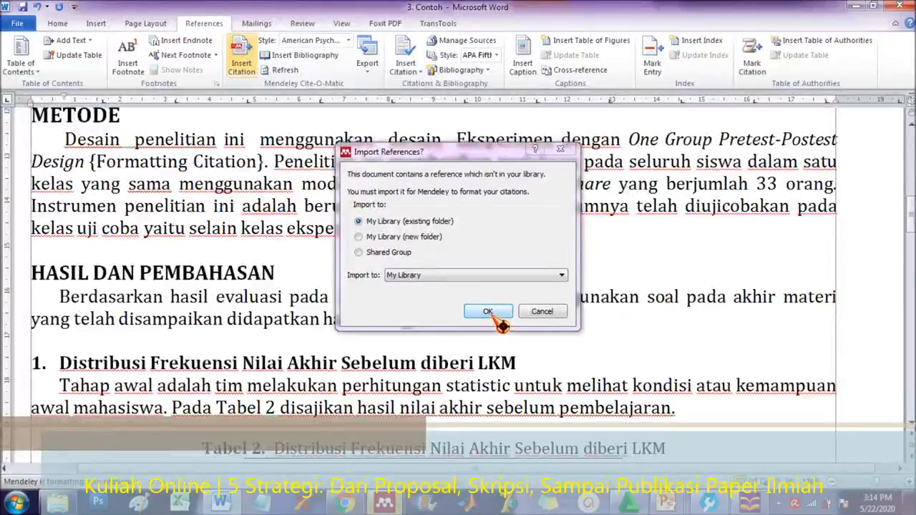
pyautogui.click(485, 311)
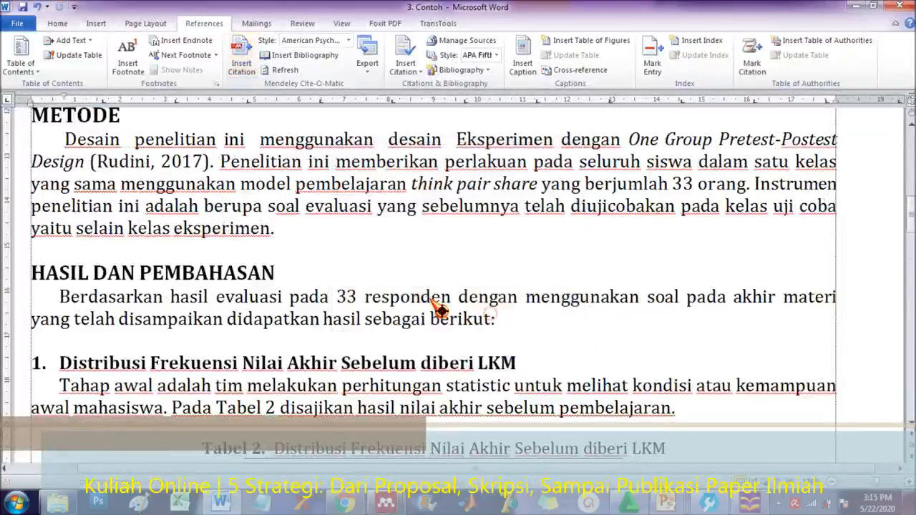
pyautogui.click(124, 163)
# Switch to PowerPoint and copy the red 2019 reference's article title on the Daftar Pustaka slide, from "Penerapan Model Pembelajaran" to "PSIK".
pyautogui.scroll(-8, 270, 291)
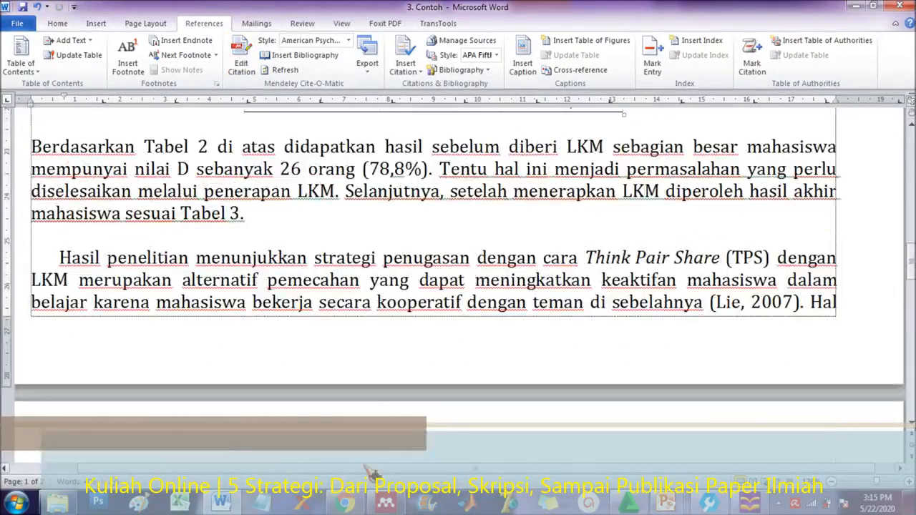
pyautogui.moveTo(665, 503)
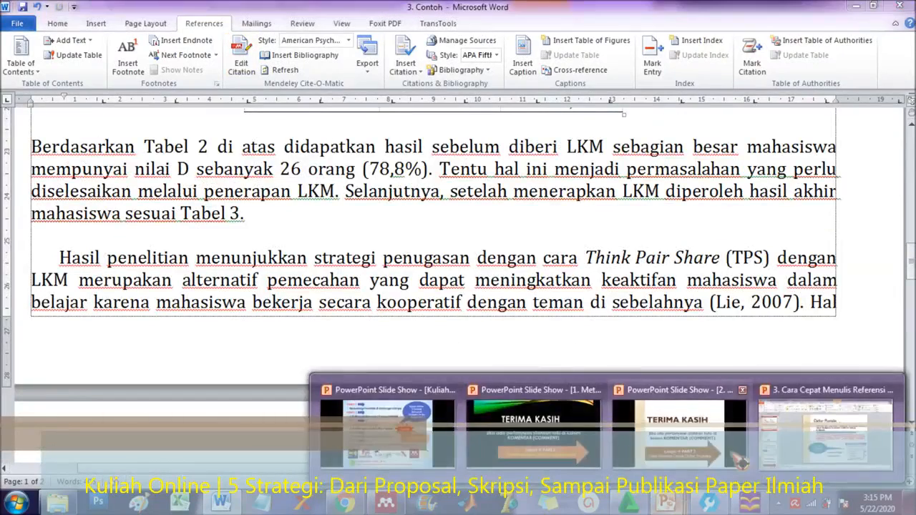
pyautogui.click(740, 451)
pyautogui.click(392, 243)
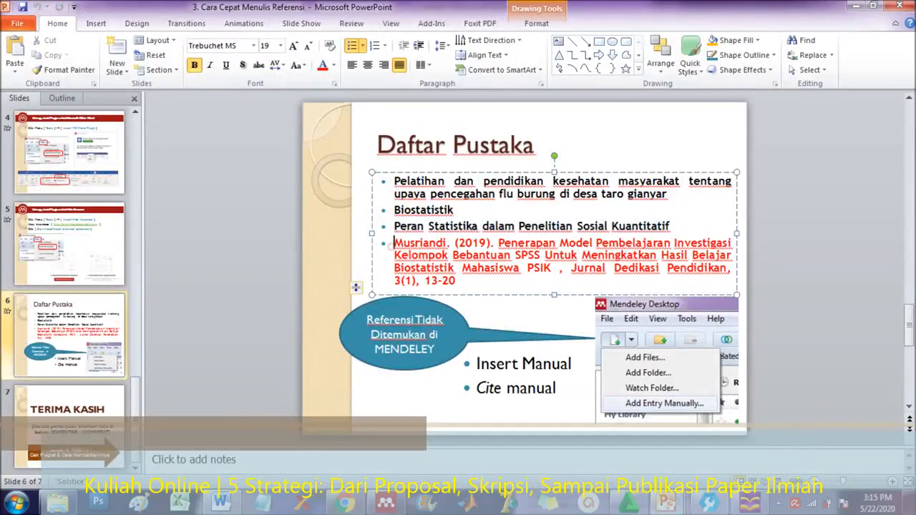
pyautogui.hotkey('shift', 'Down')
pyautogui.hotkey('shift', 'Down')
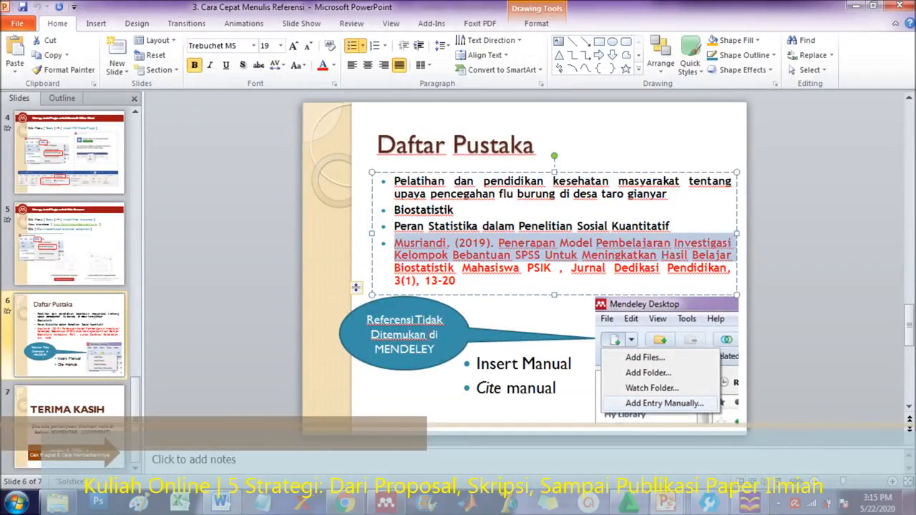
pyautogui.click(509, 247)
pyautogui.press('Left')
pyautogui.press('Left')
pyautogui.hotkey('shift', 'Down')
pyautogui.hotkey('shift', 'Down')
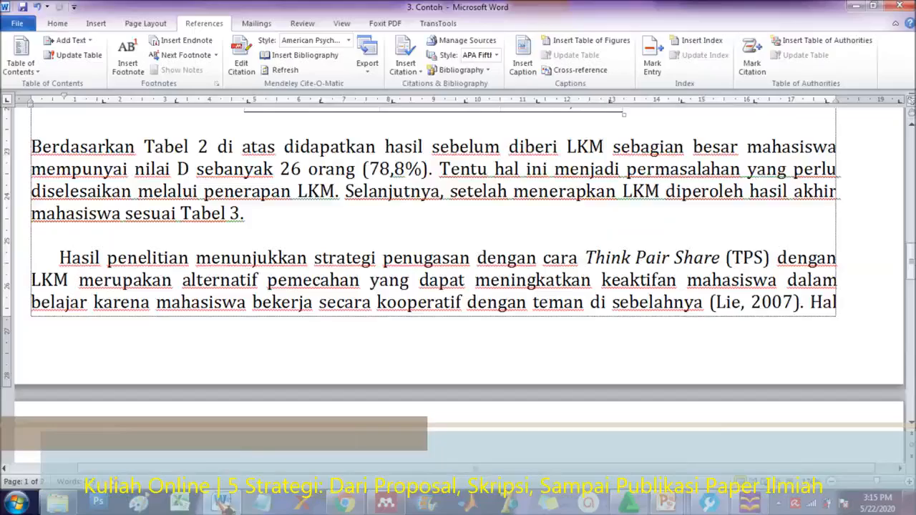
# In Word, place the insertion point with a space before the final period after "motivasinya", just above DAFTAR RUJUKAN.
pyautogui.click(221, 505)
pyautogui.scroll(-1, 110, 306)
pyautogui.scroll(-10, 110, 306)
pyautogui.scroll(-1, 110, 306)
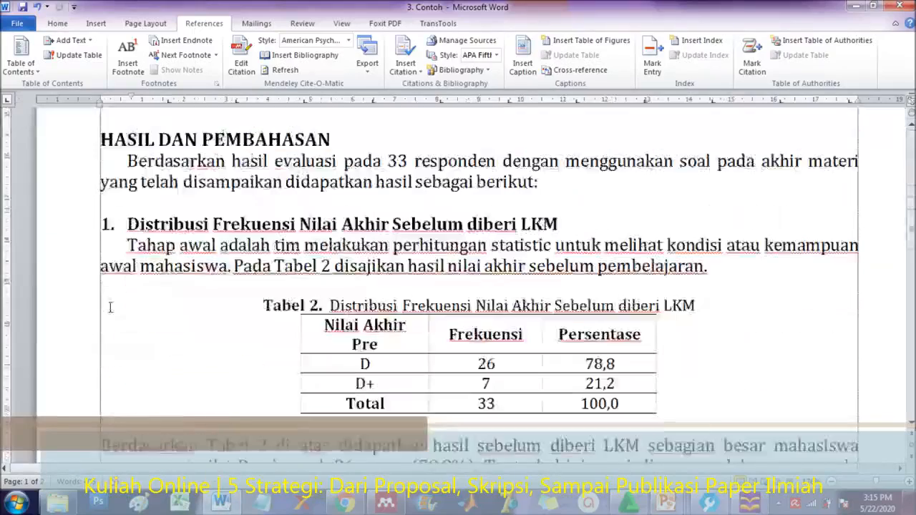
pyautogui.scroll(-6, 327, 244)
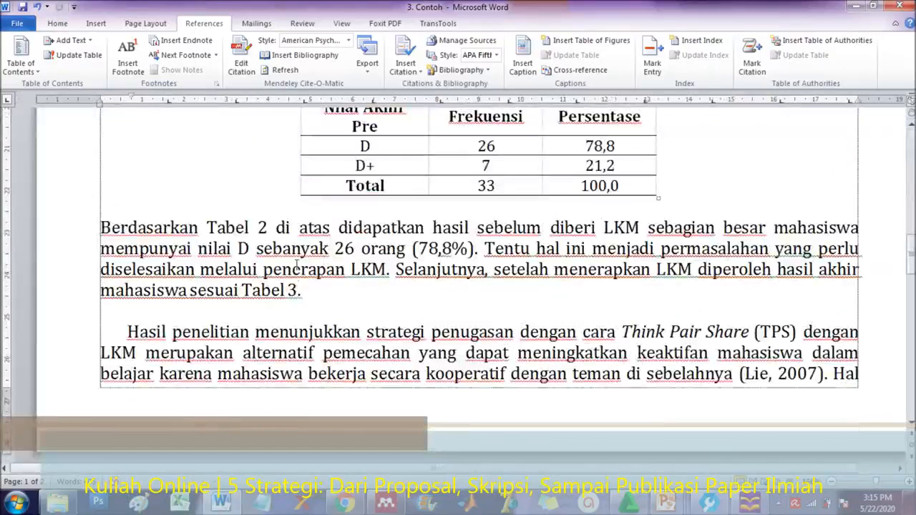
pyautogui.scroll(-4, 296, 317)
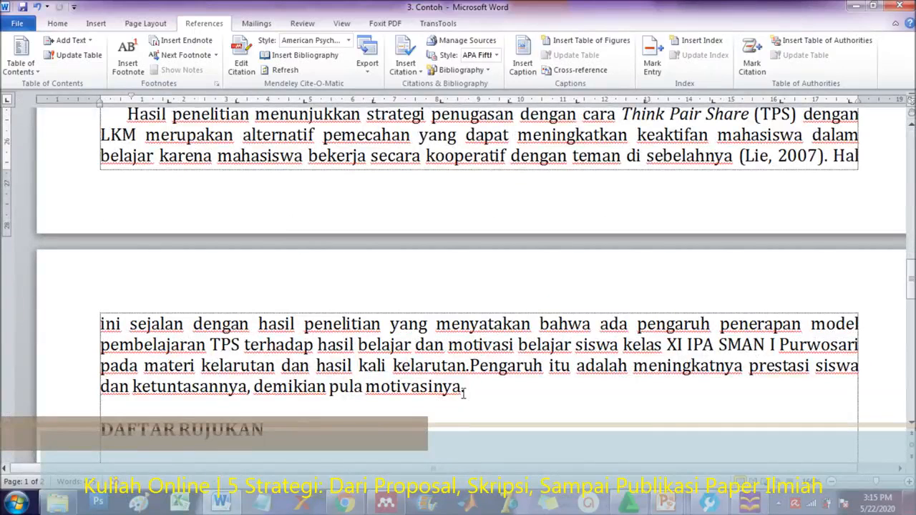
pyautogui.click(463, 393)
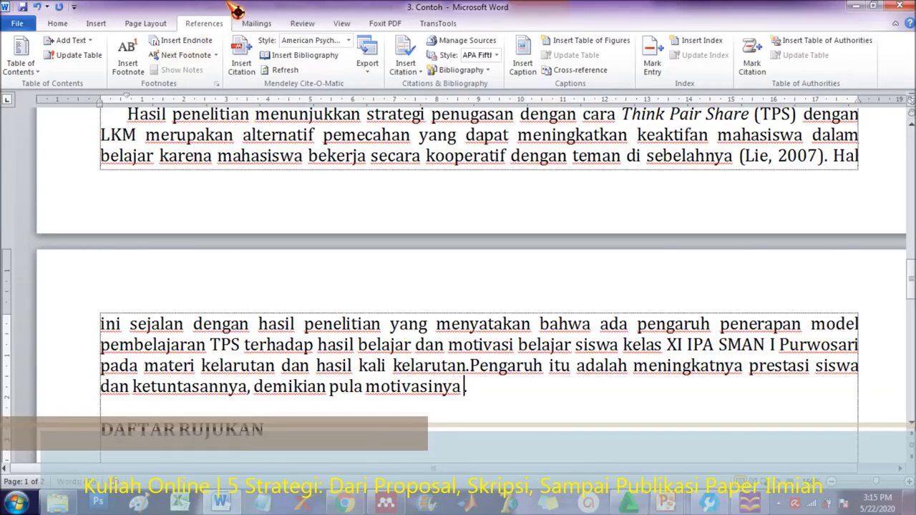
# Start a citation and search Mendeley's literature for "Penerapan Model Pembelajaran Investigasi Kelompok Bebantuan SPSS Untuk Meningkatkan Hasil Belajar Biostatistik Mahasiswa PSIK".
pyautogui.click(241, 53)
pyautogui.click(576, 435)
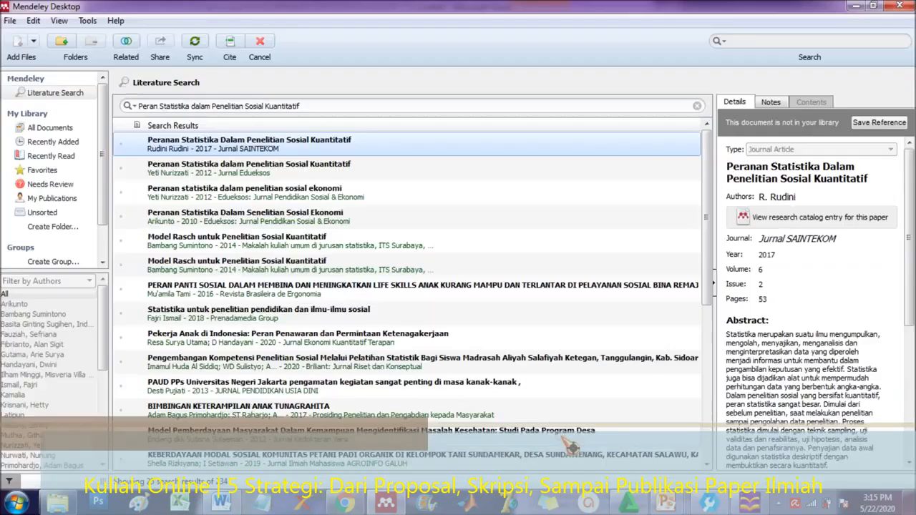
pyautogui.click(214, 105)
pyautogui.hotkey('ctrl', 'a')
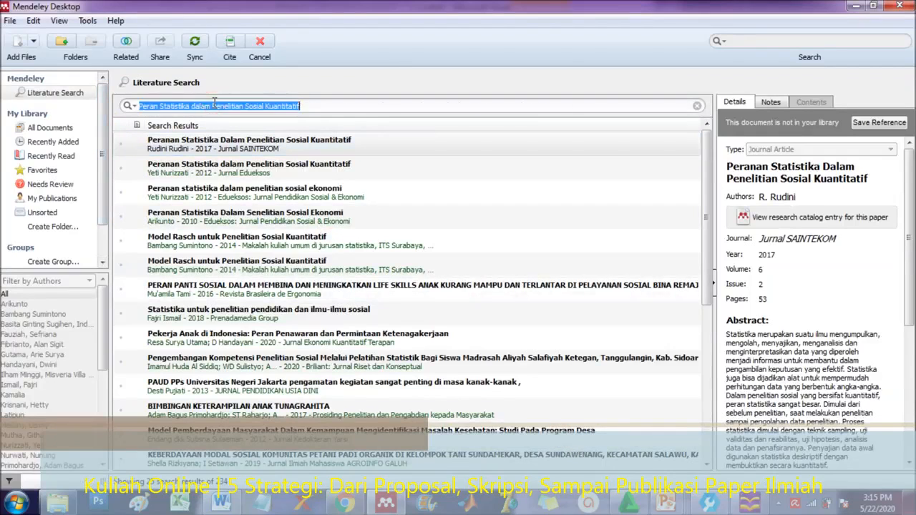
pyautogui.write('Penerapan Model Pembelajaran Investigasi Kelompok Bebantuan SPSS Untuk Meningkatkan Hasil Belajar Biostatistik Mahasiswa PSIK')
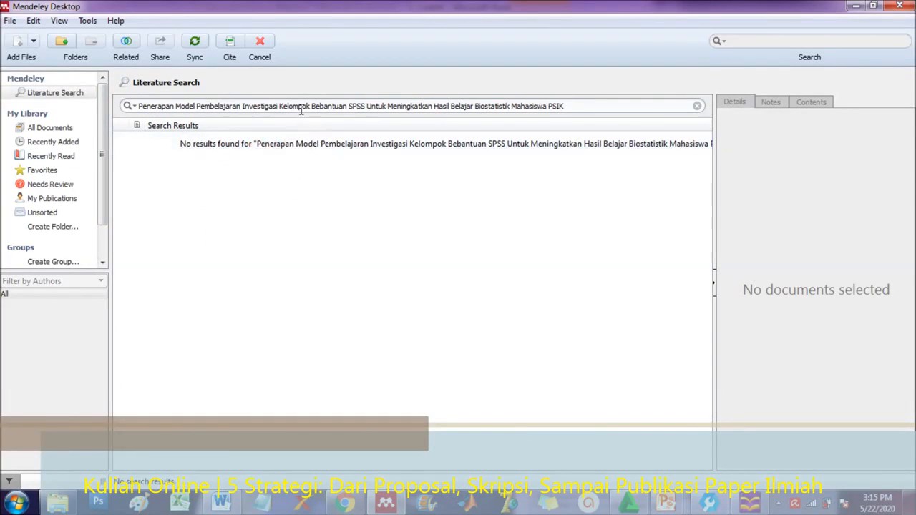
# Switch to PowerPoint and present the Daftar Pustaka slide in reading view to review the manual insertion instructions.
pyautogui.click(666, 504)
pyautogui.click(829, 433)
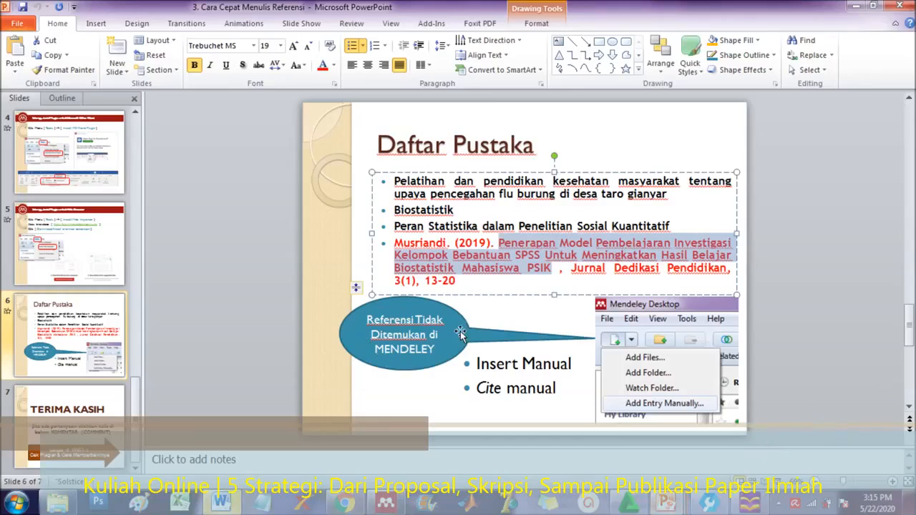
pyautogui.click(465, 410)
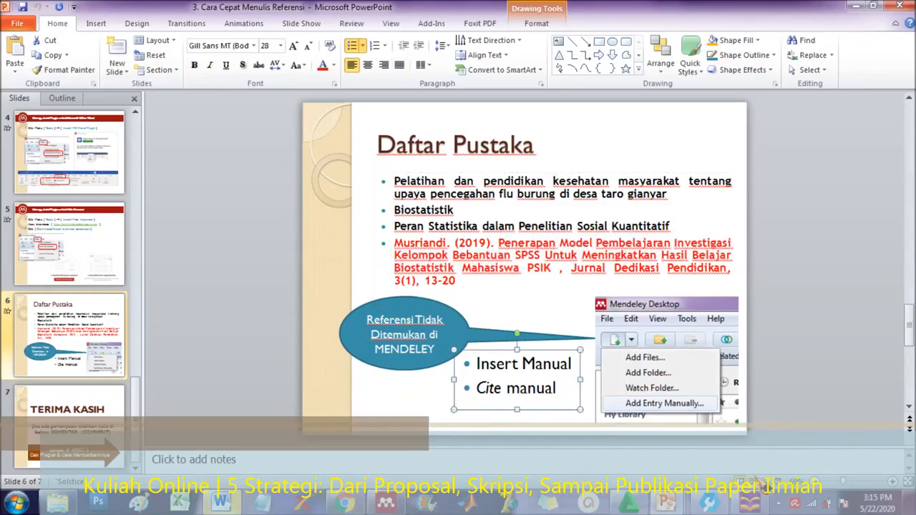
pyautogui.click(766, 482)
pyautogui.click(419, 231)
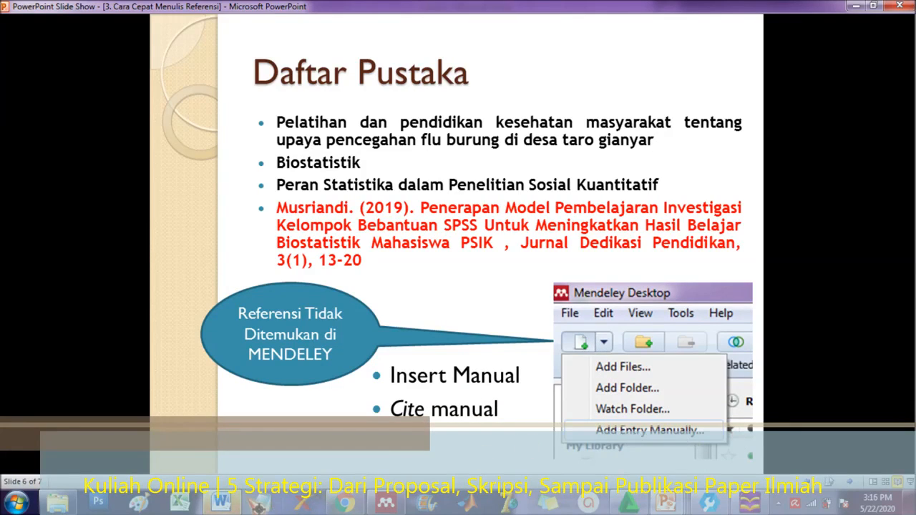
# Return to Mendeley, show all documents in the library and open a new manual entry.
pyautogui.click(220, 503)
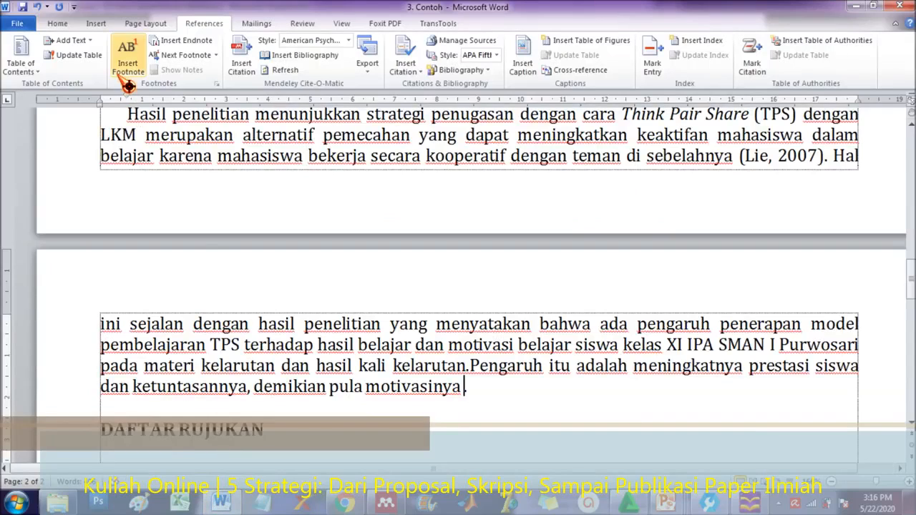
pyautogui.click(385, 503)
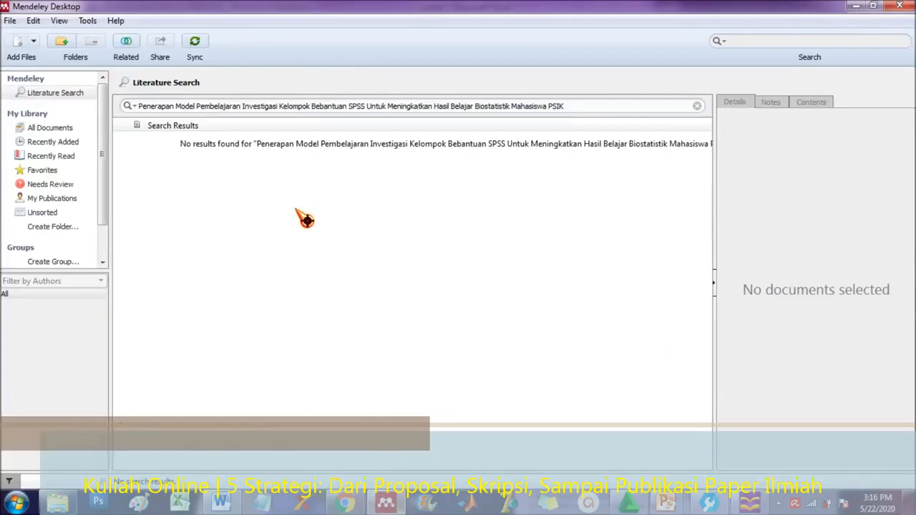
pyautogui.click(50, 128)
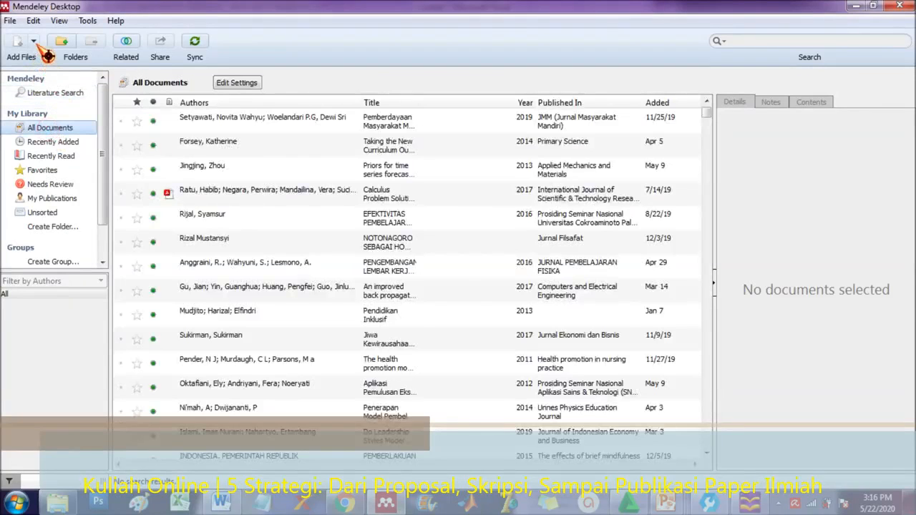
pyautogui.click(33, 41)
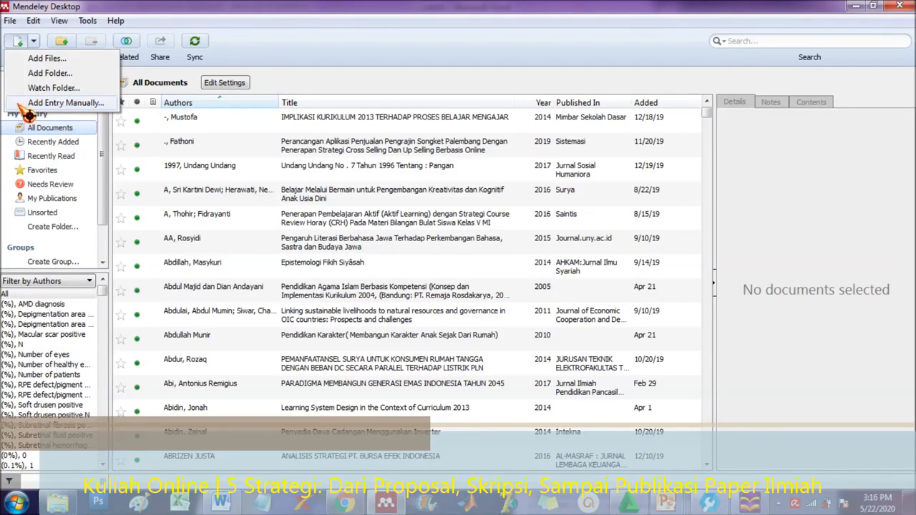
pyautogui.click(86, 103)
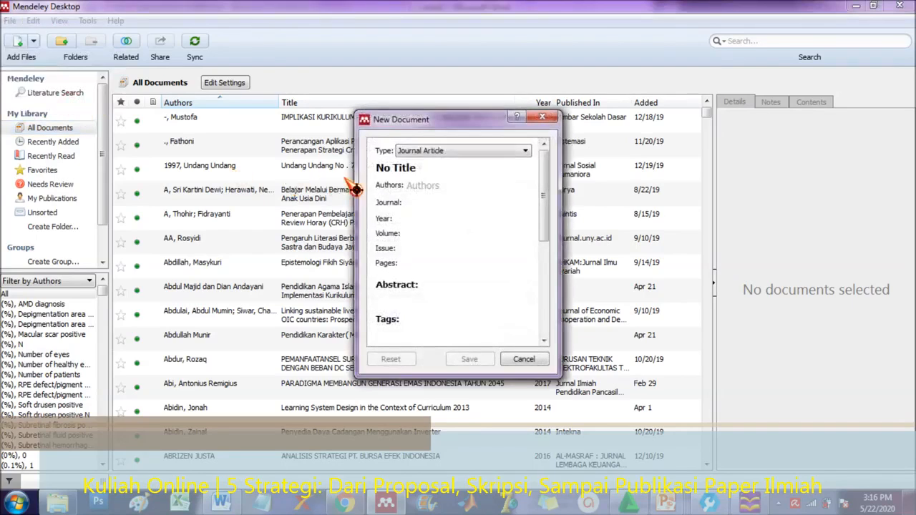
# Try the Book Section and Book types for the new document, leaving its type set to Book Section.
pyautogui.click(433, 151)
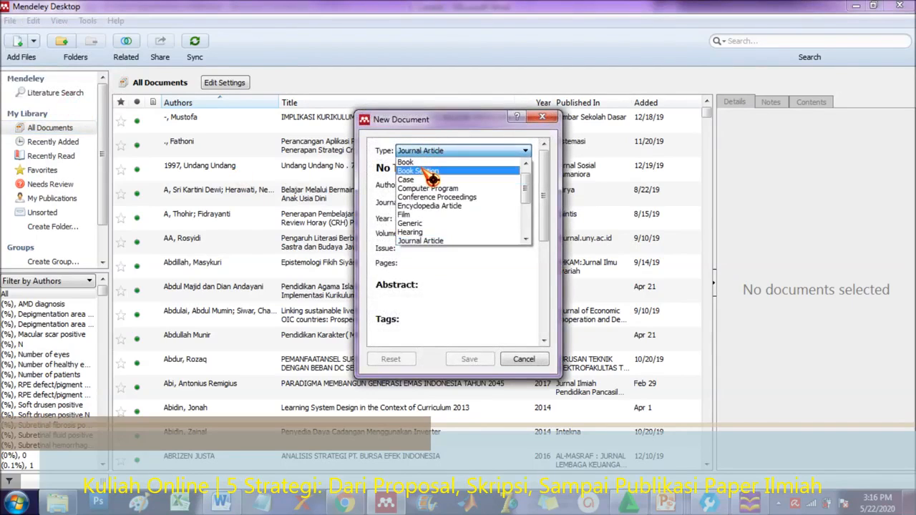
pyautogui.click(418, 170)
pyautogui.click(429, 152)
pyautogui.click(422, 162)
pyautogui.click(458, 151)
pyautogui.click(423, 171)
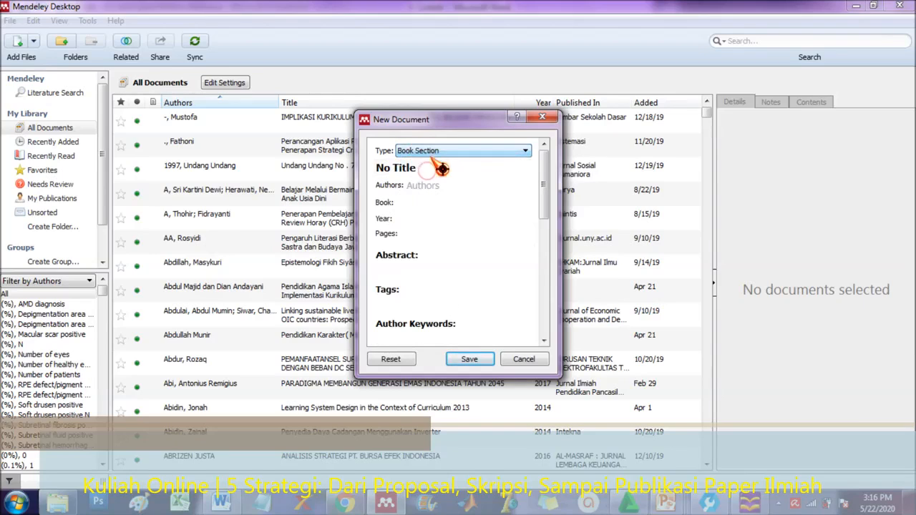
# Set the new document's type to Journal Article and title it "Penerapan Model Pembelajaran Investigasi Kelompok Bebantuan SPSS Untuk Meningkatkan Hasil Belajar Biostatistik Mahasiswa PSIK".
pyautogui.click(438, 151)
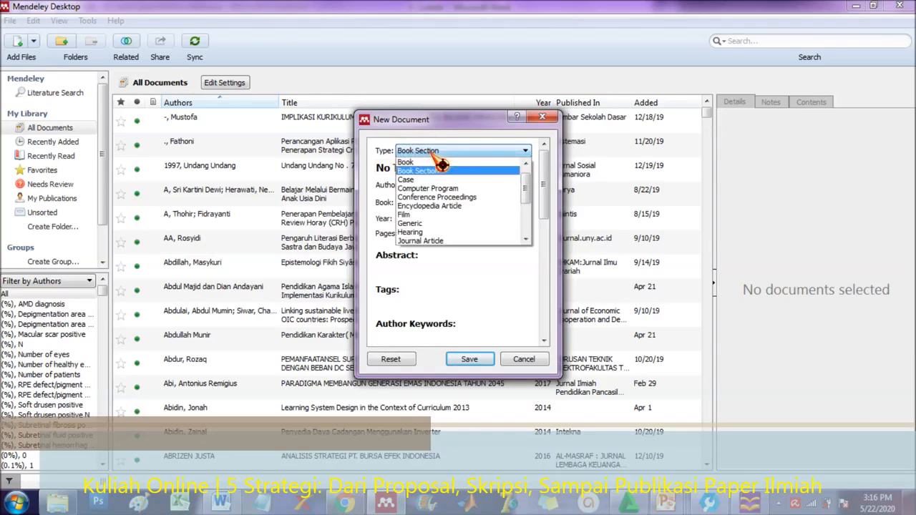
pyautogui.click(444, 241)
pyautogui.click(436, 170)
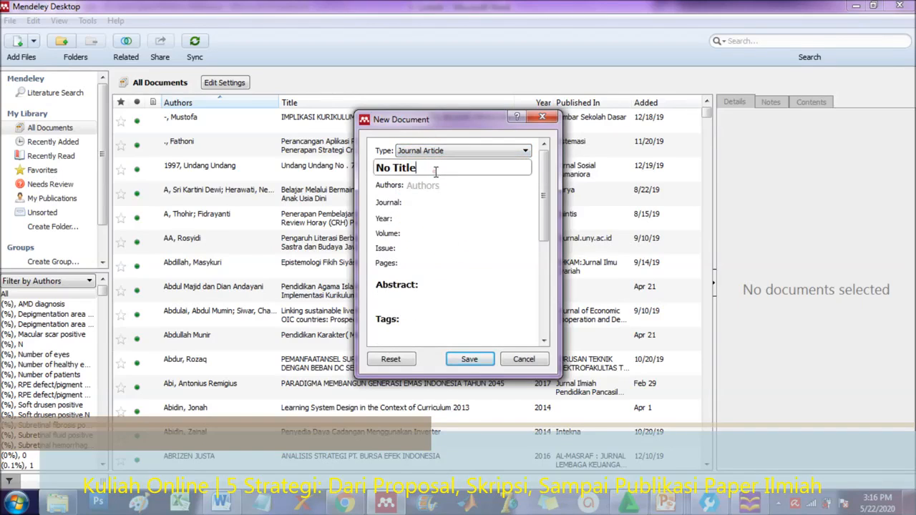
pyautogui.hotkey('ctrl', 'a')
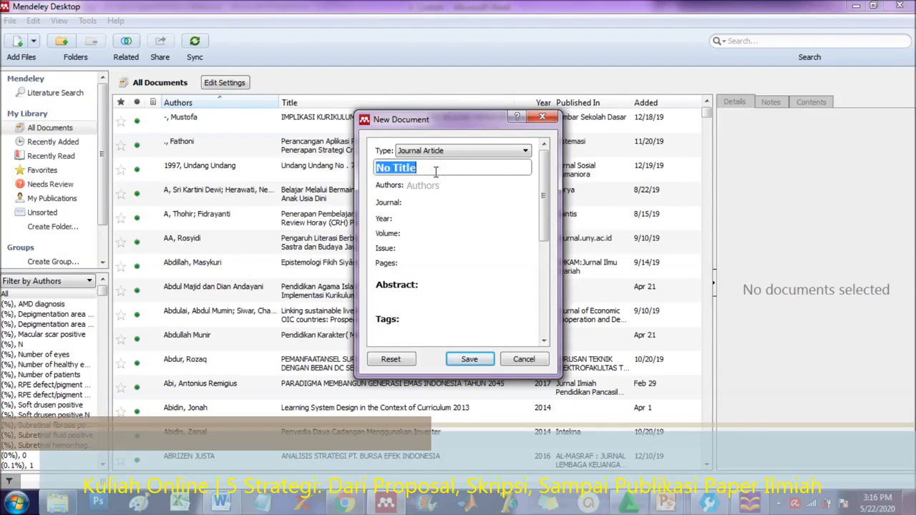
pyautogui.write('Penerapan Model Pembelajaran Investigasi Kelompok Bebantuan SPSS Untuk Meningkatkan Hasil Belajar Biostatistik Mahasiswa PSIK')
pyautogui.click(451, 247)
pyautogui.click(445, 238)
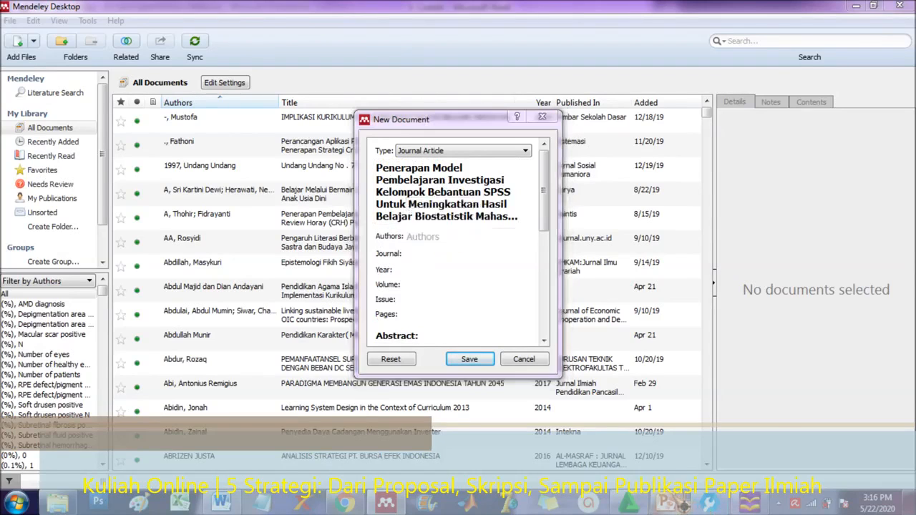
# Take the author's name from the red reference on the PowerPoint Daftar Pustaka slide and enter it as the Mendeley entry's author.
pyautogui.click(675, 500)
pyautogui.click(784, 426)
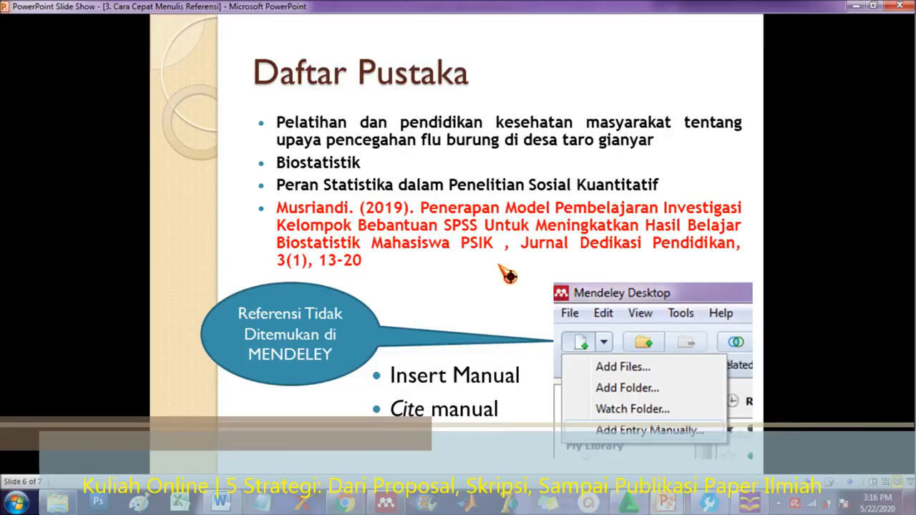
pyautogui.press('Escape')
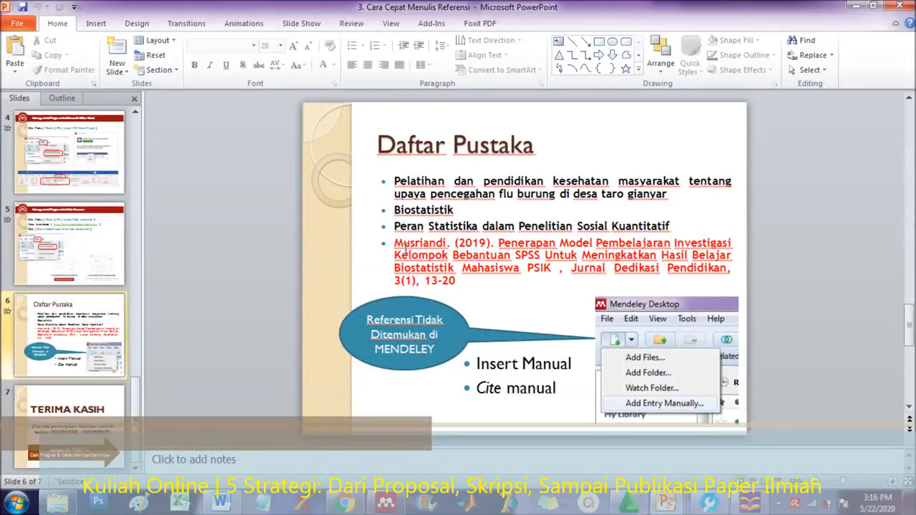
pyautogui.click(405, 247)
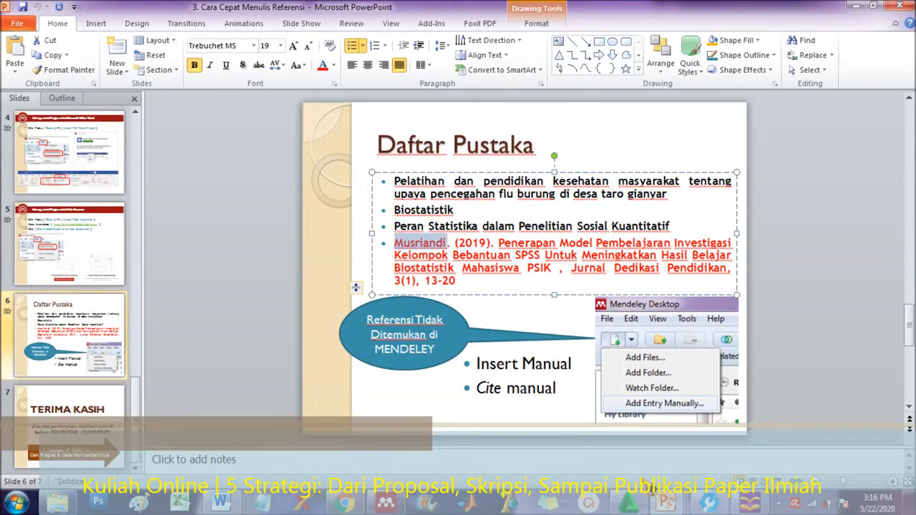
pyautogui.hotkey('alt', 'Tab')
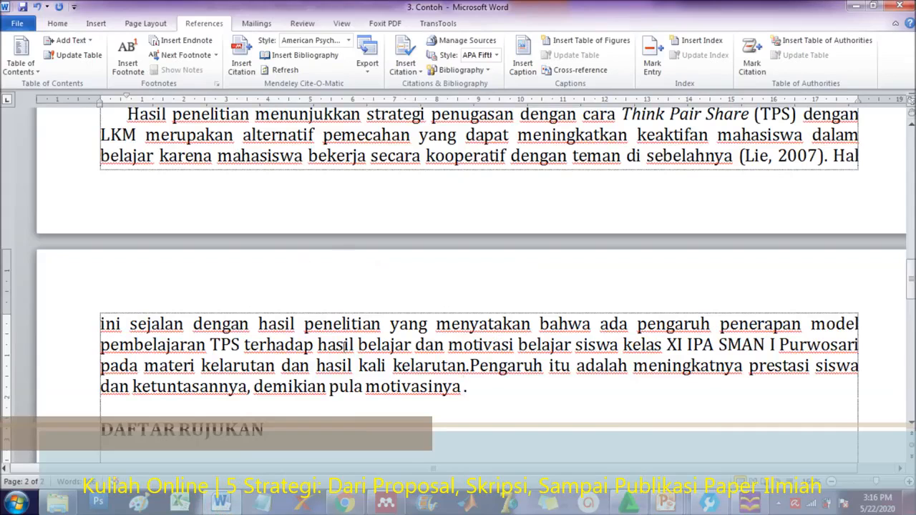
pyautogui.write('.')
pyautogui.click(385, 503)
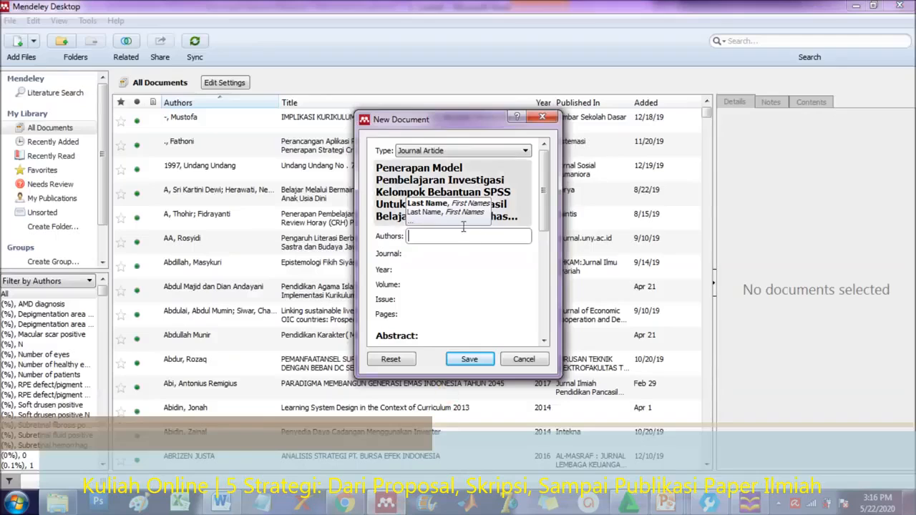
pyautogui.write('Musriandi')
# Copy "Jurnal Dedikasi Pendidikan" from the red reference on the PowerPoint slide and paste it as the Mendeley entry's journal.
pyautogui.click(428, 250)
pyautogui.click(428, 255)
pyautogui.hotkey('alt', 'Tab')
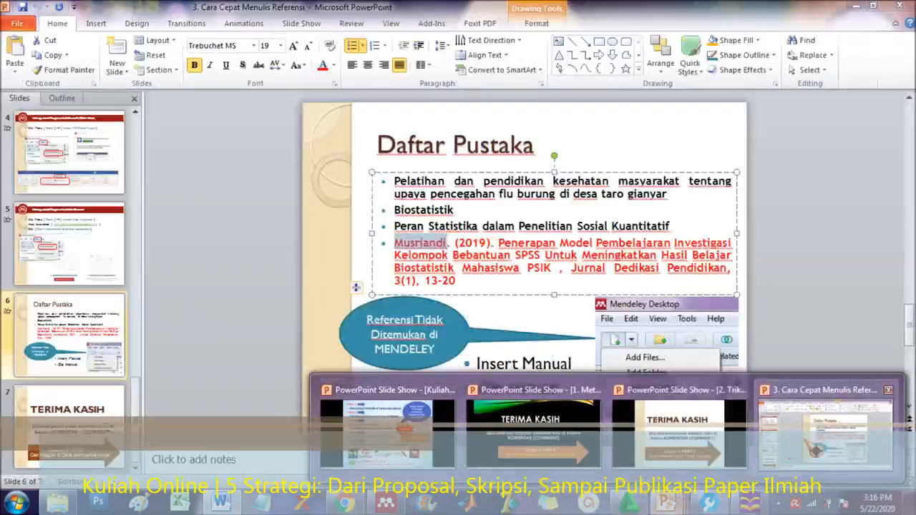
pyautogui.click(814, 429)
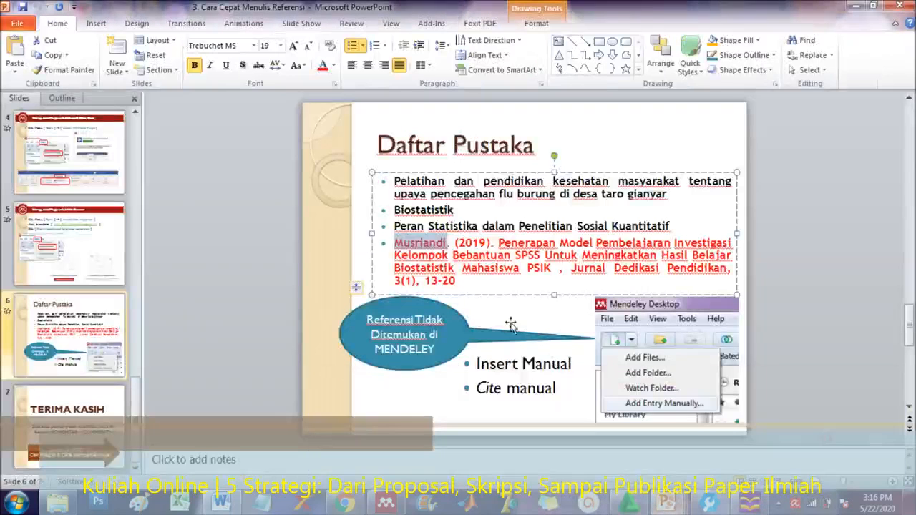
pyautogui.click(569, 270)
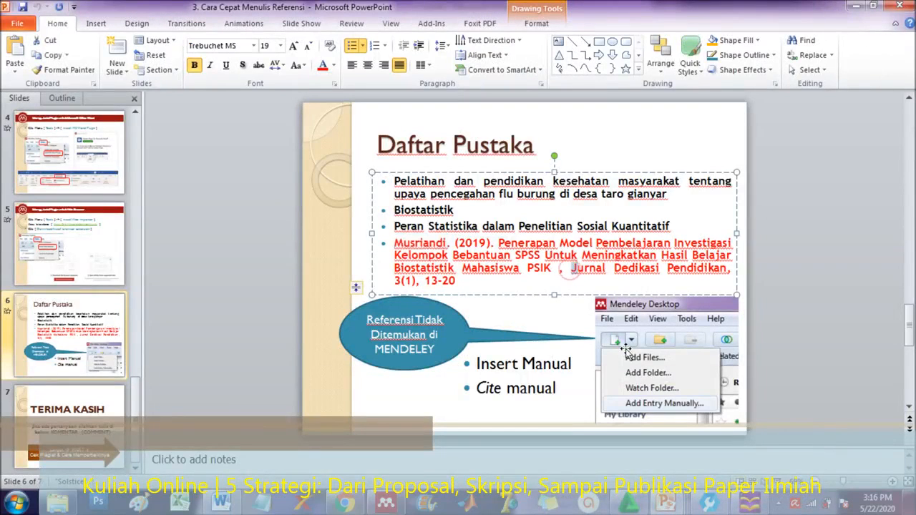
pyautogui.hotkey('shift', 'Right')
pyautogui.hotkey('shift', 'Right')
pyautogui.hotkey('shift', 'Right')
pyautogui.hotkey('shift', 'Right')
pyautogui.hotkey('shift', 'Right')
pyautogui.hotkey('shift', 'Right')
pyautogui.hotkey('shift', 'Right')
pyautogui.hotkey('shift', 'Right')
pyautogui.hotkey('shift', 'Right')
pyautogui.hotkey('shift', 'Right')
pyautogui.hotkey('shift', 'Right')
pyautogui.hotkey('shift', 'Right')
pyautogui.hotkey('shift', 'Right')
pyautogui.hotkey('shift', 'Right')
pyautogui.hotkey('shift', 'Right')
pyautogui.hotkey('shift', 'Right')
pyautogui.hotkey('shift', 'Right')
pyautogui.hotkey('shift', 'Right')
pyautogui.hotkey('shift', 'Right')
pyautogui.hotkey('shift', 'Right')
pyautogui.hotkey('ctrl', 'c')
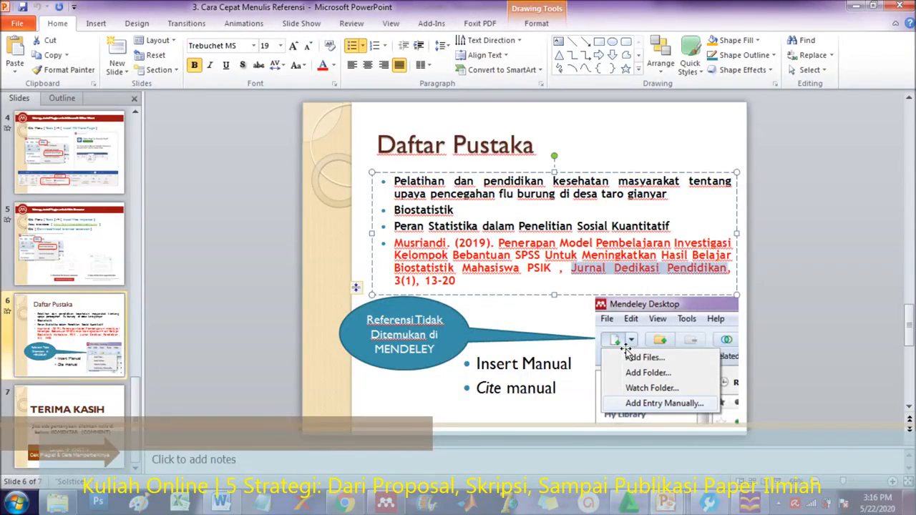
pyautogui.click(386, 503)
pyautogui.hotkey('ctrl', 'v')
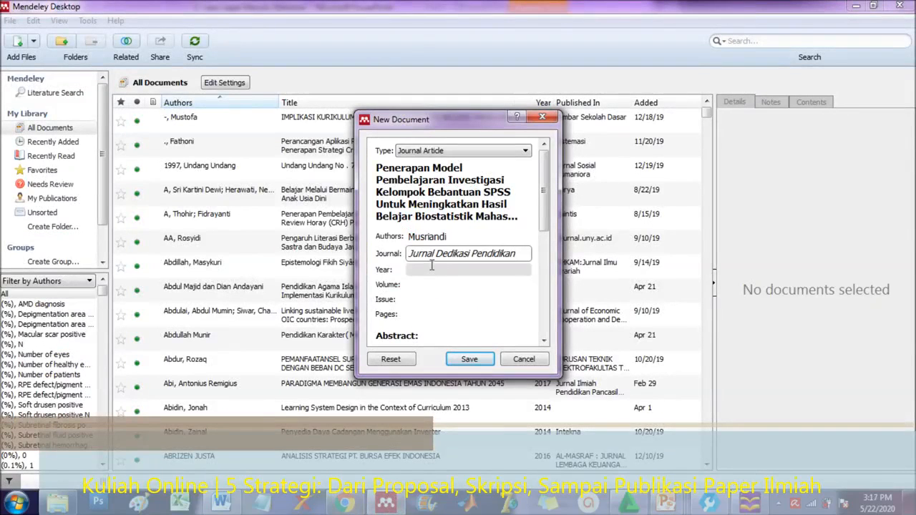
# Set the entry's year to 2019, volume to 3, issue to 1 and pages to 13-20, checking the reference on the slide.
pyautogui.click(432, 269)
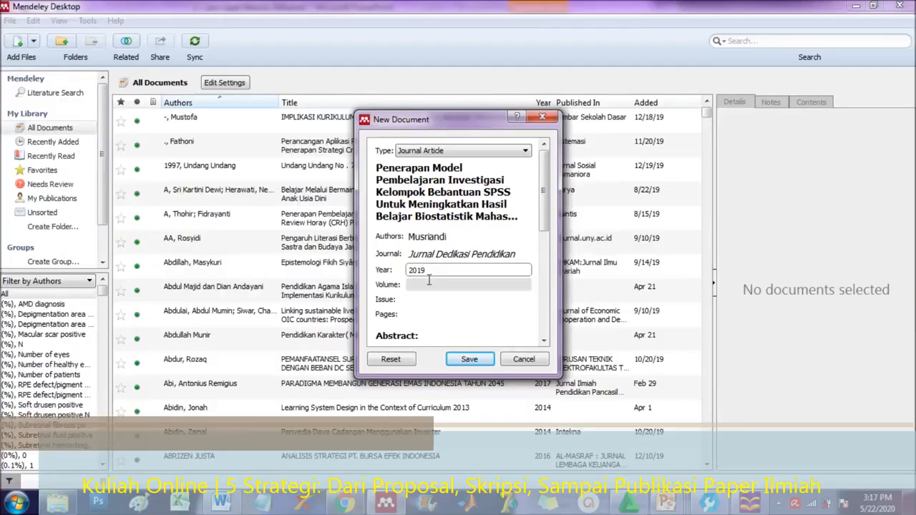
pyautogui.click(428, 285)
pyautogui.write('3')
pyautogui.press('Tab')
pyautogui.write('1')
pyautogui.press('Tab')
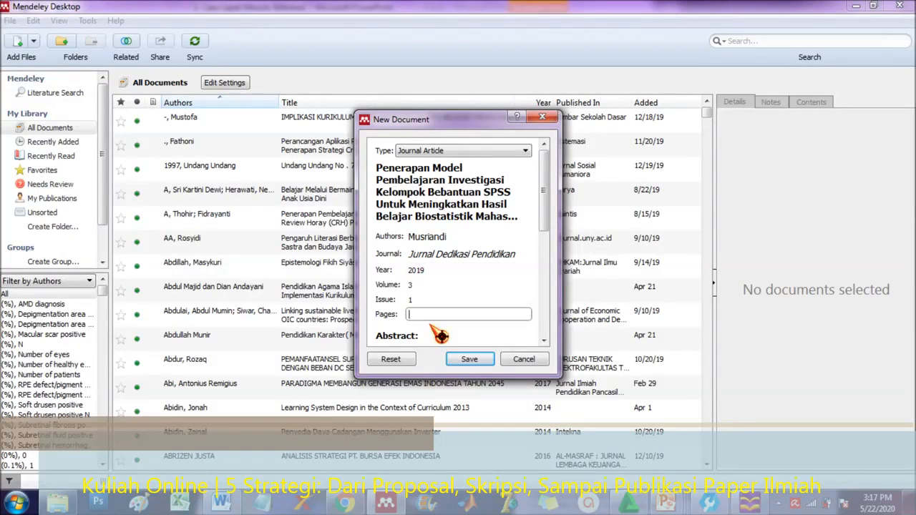
pyautogui.hotkey('alt', 'Tab')
pyautogui.hotkey('alt', 'Tab')
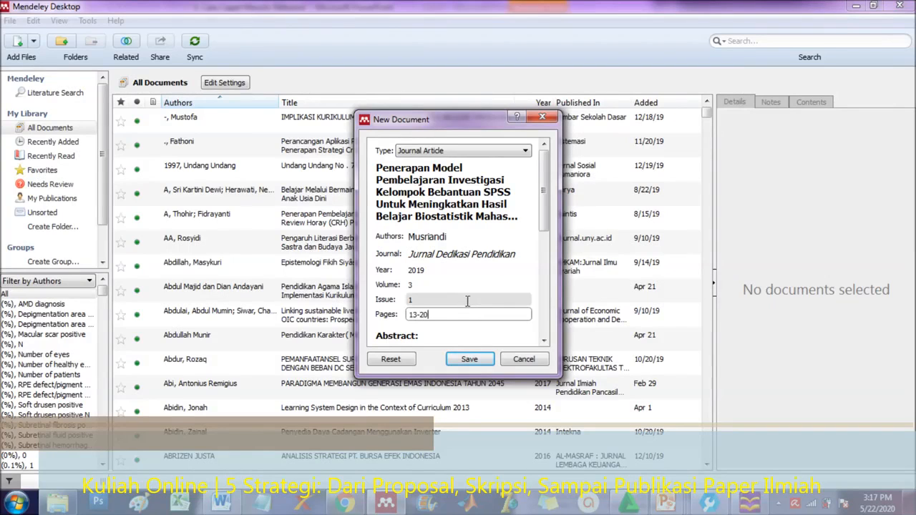
# Check the entry's optional fields, such as abstract, URL and catalog IDs, and save the journal article to the library.
pyautogui.moveTo(546, 164); pyautogui.dragTo(548, 239)
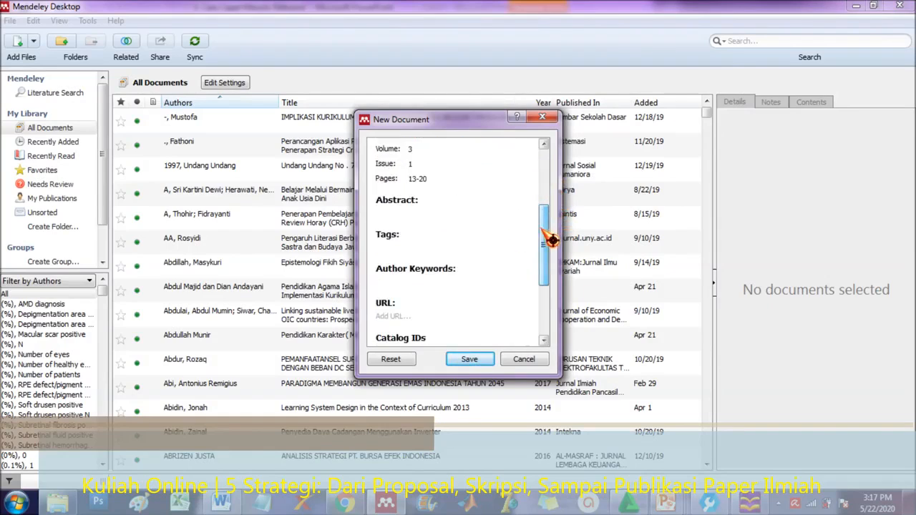
pyautogui.click(449, 201)
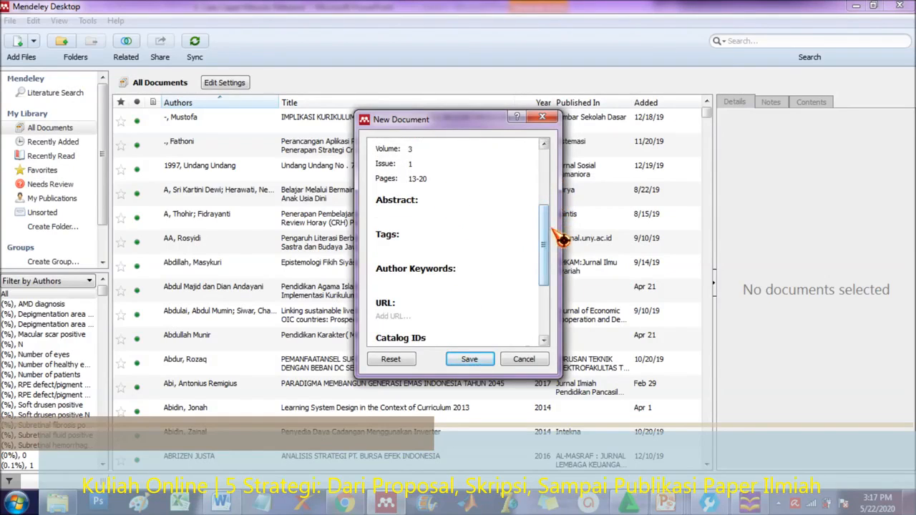
pyautogui.moveTo(548, 241); pyautogui.dragTo(549, 257)
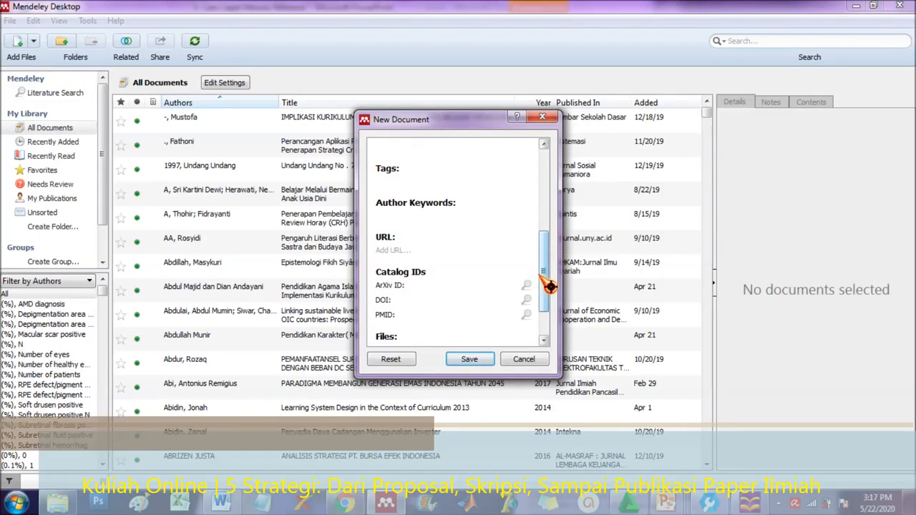
pyautogui.moveTo(542, 266); pyautogui.dragTo(538, 176)
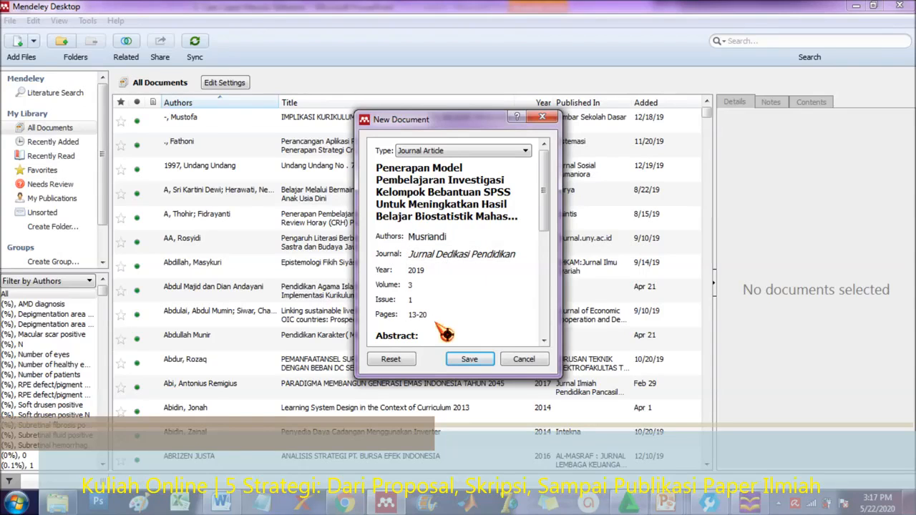
pyautogui.click(470, 359)
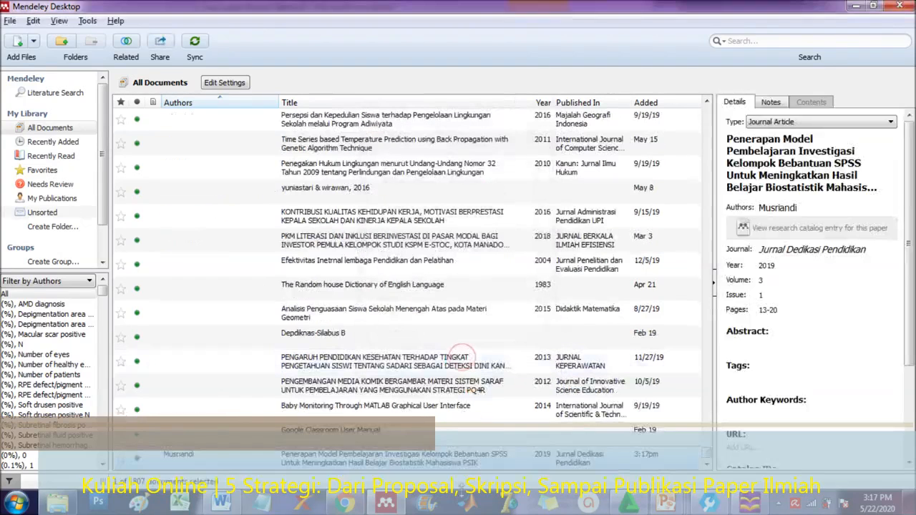
# Switch to Word and cite the new Jurnal Dedikasi Pendidikan article from the Mendeley library after "demikian pula motivasinya".
pyautogui.click(221, 503)
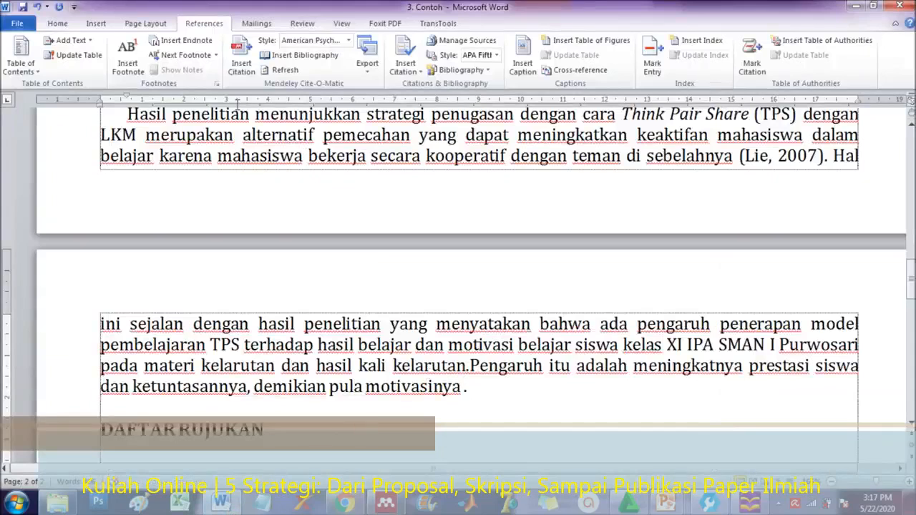
pyautogui.click(242, 59)
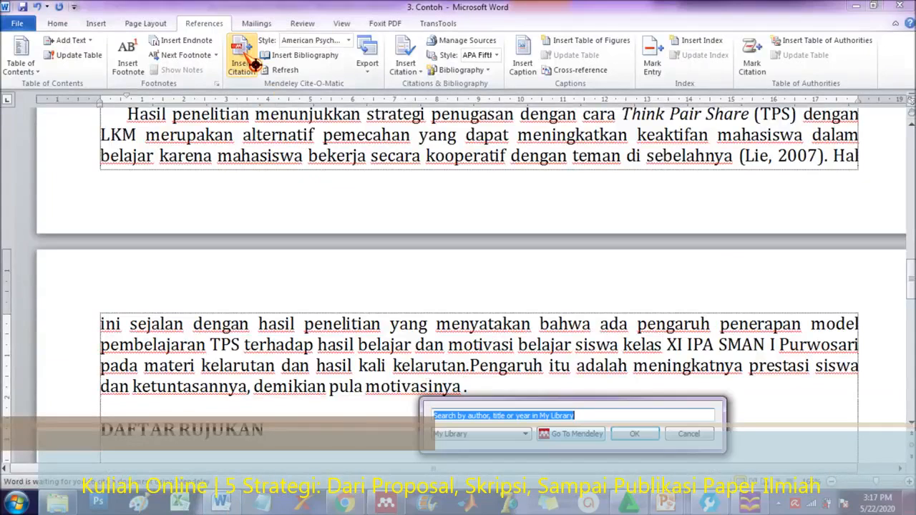
pyautogui.click(560, 432)
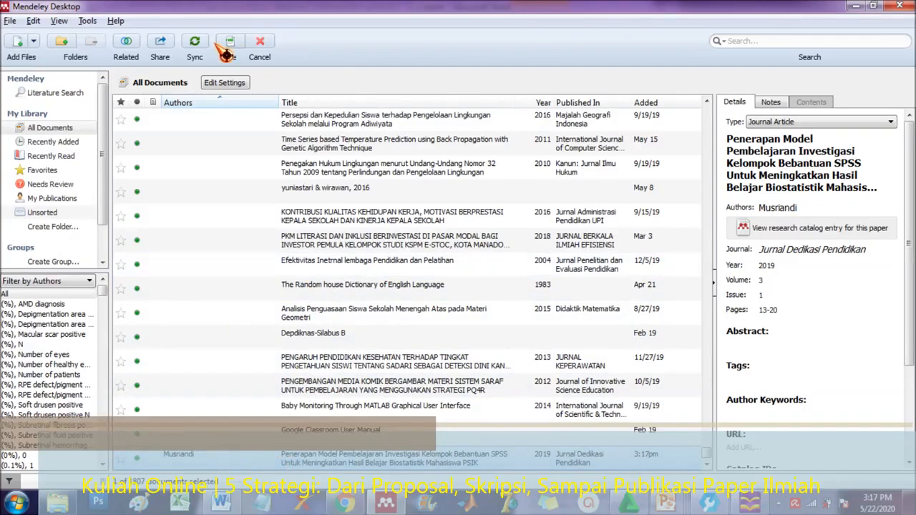
pyautogui.click(241, 46)
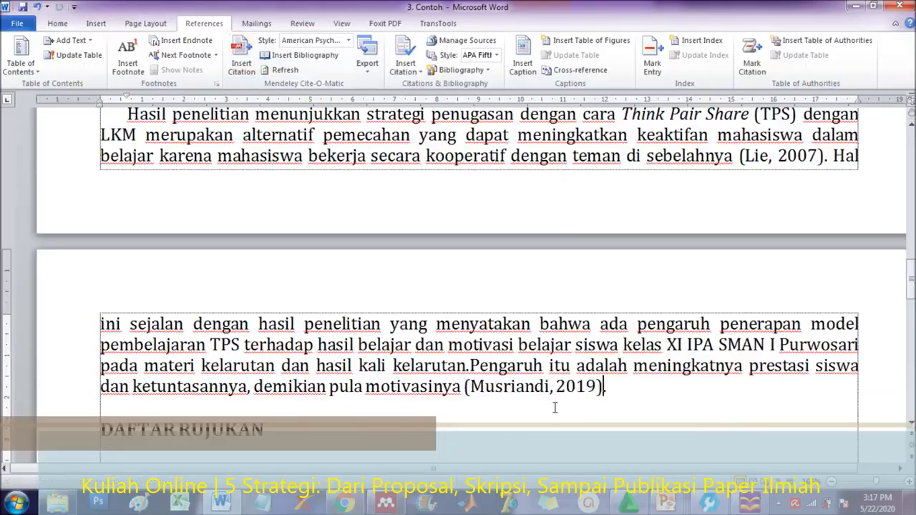
# Insert the Mendeley bibliography on the empty line beneath the DAFTAR RUJUKAN heading.
pyautogui.click(521, 381)
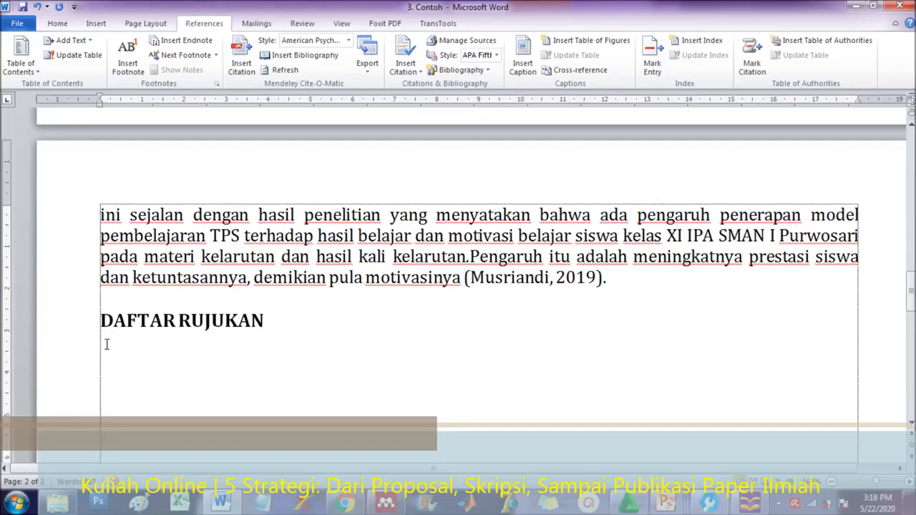
pyautogui.scroll(-3, 109, 340)
pyautogui.keyDown('ctrl'); pyautogui.scroll(-2, 108, 337); pyautogui.keyUp('ctrl')
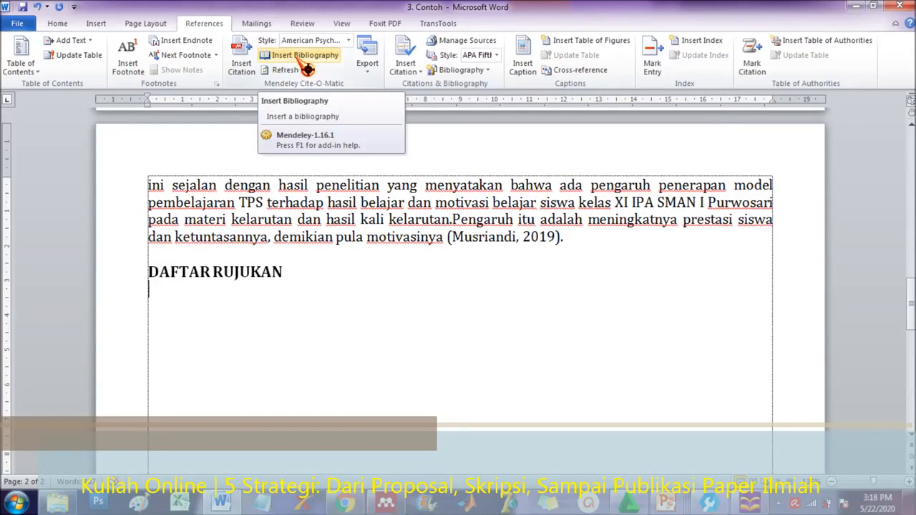
pyautogui.click(305, 55)
pyautogui.scroll(-2, 333, 307)
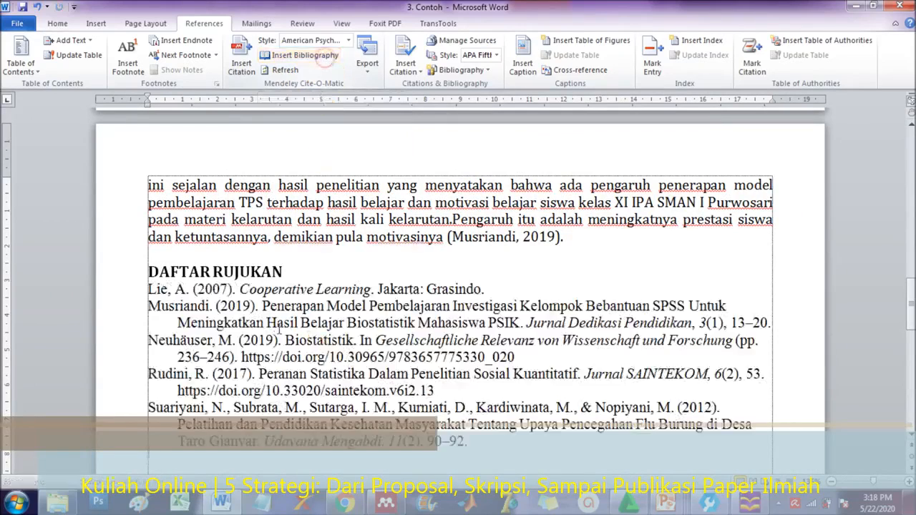
# Justify all the bibliography entries under the DAFTAR RUJUKAN heading.
pyautogui.click(334, 306)
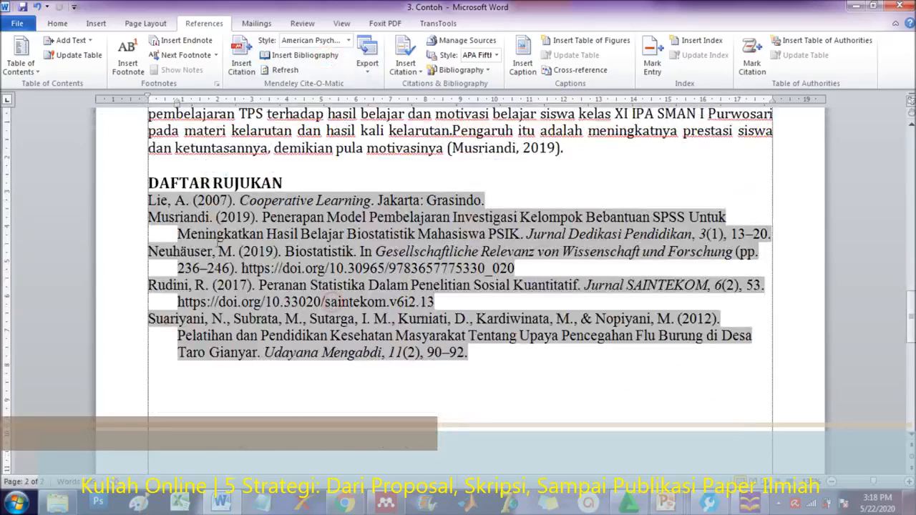
pyautogui.moveTo(148, 199); pyautogui.dragTo(472, 350)
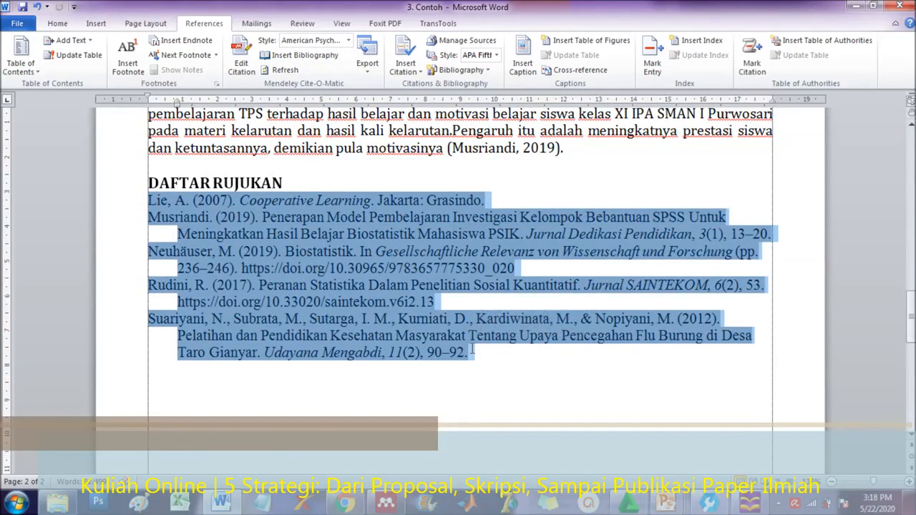
pyautogui.hotkey('ctrl', 'j')
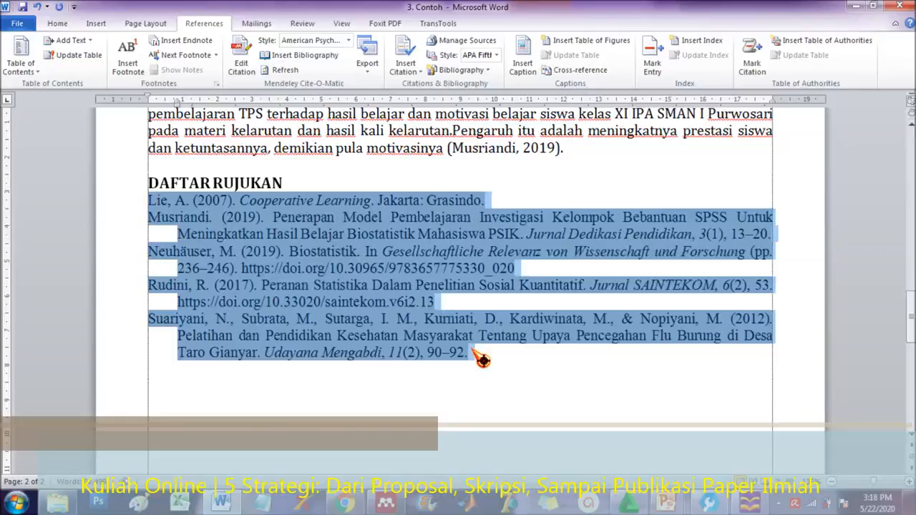
pyautogui.click(302, 170)
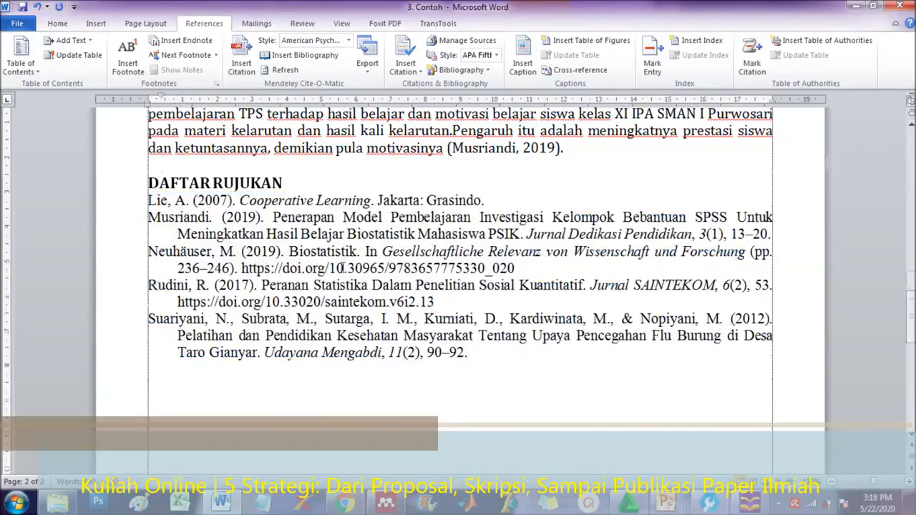
# Compare the in-text citations throughout the article with the entries in the bibliography.
pyautogui.scroll(15, 342, 267)
pyautogui.scroll(2, 343, 268)
pyautogui.scroll(-15, 343, 268)
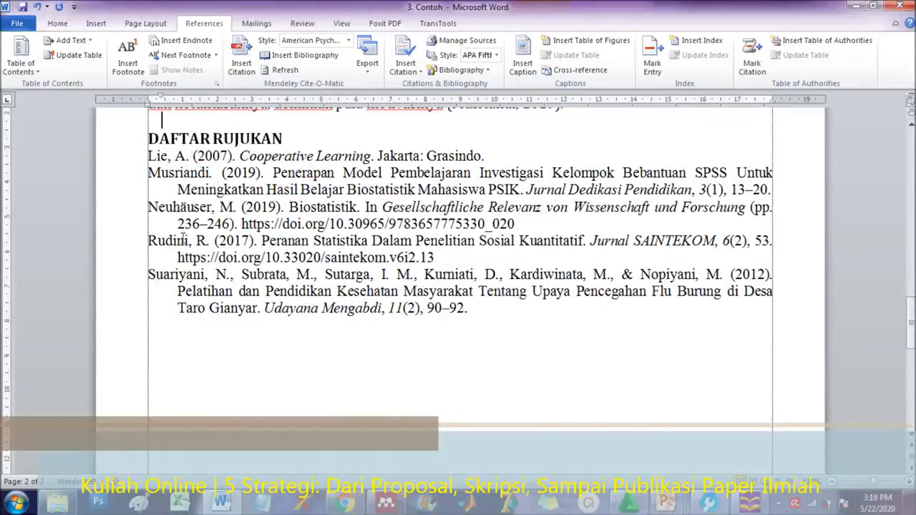
pyautogui.scroll(15, 409, 305)
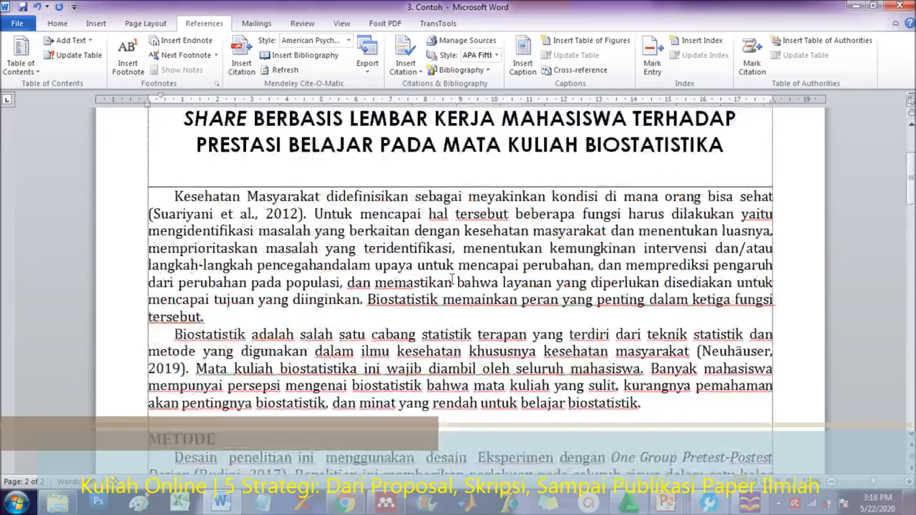
# Start a Mendeley citation after "tersebut" ending the first paragraph and search the online literature for "Biostatistik".
pyautogui.click(226, 310)
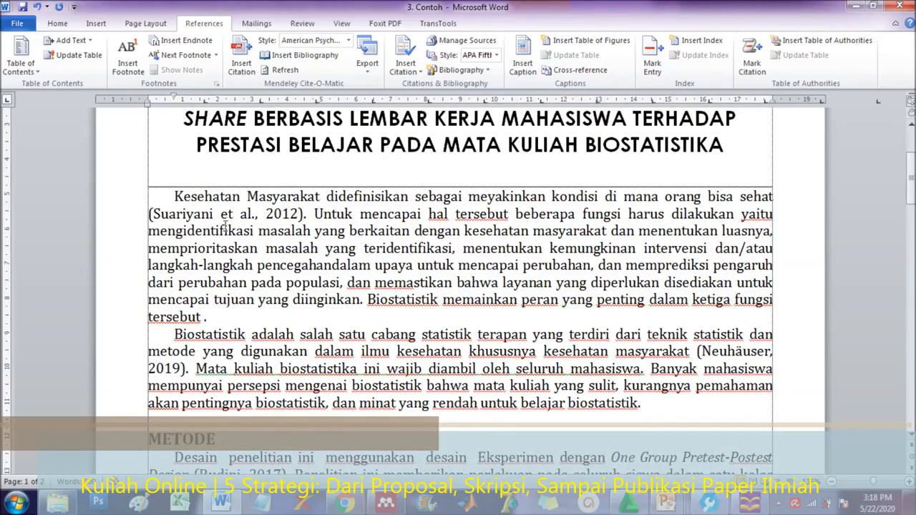
pyautogui.click(243, 50)
pyautogui.click(338, 362)
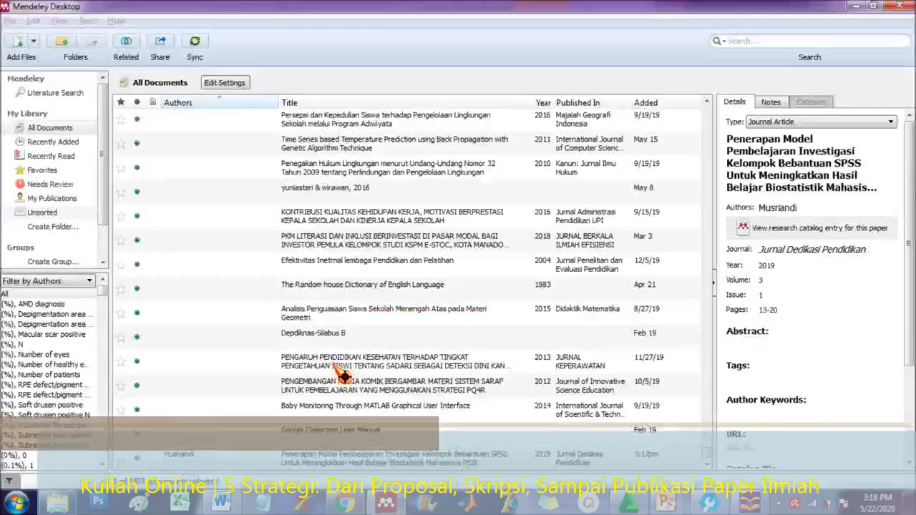
pyautogui.click(55, 93)
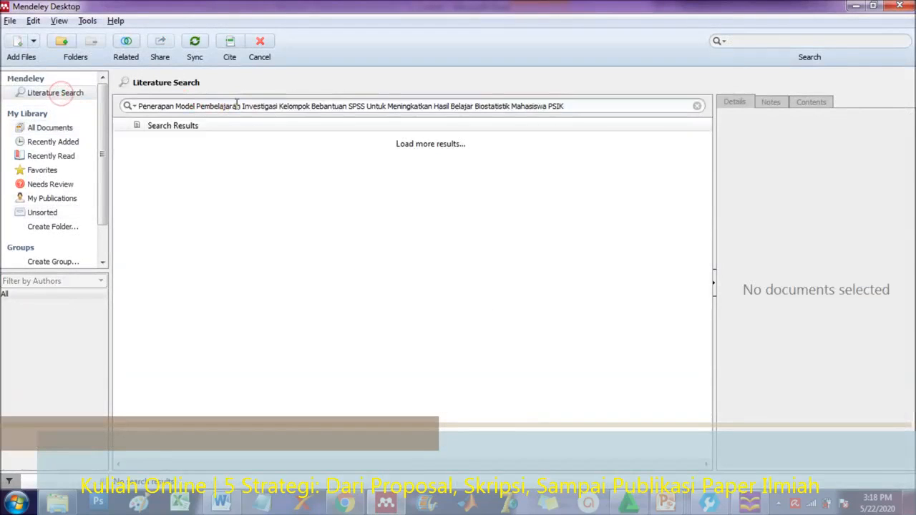
pyautogui.tripleClick(237, 105)
pyautogui.write('Biostatistik')
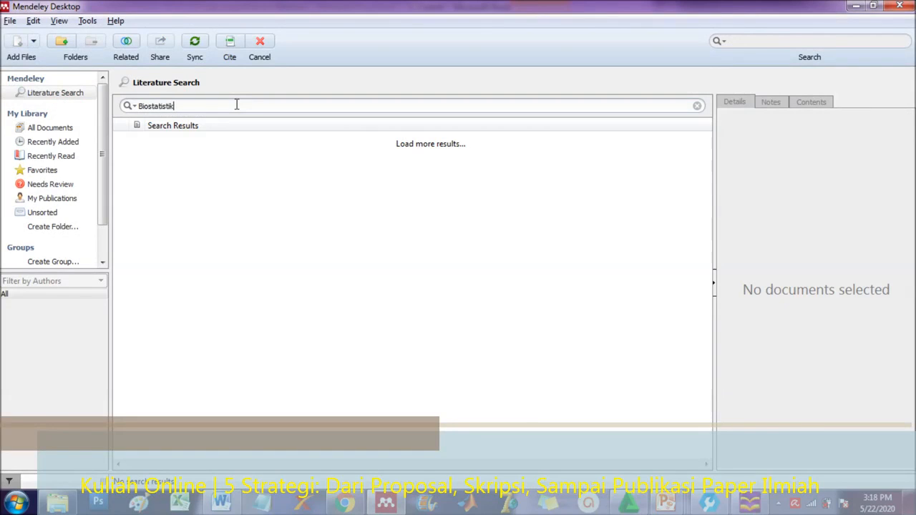
pyautogui.press('Return')
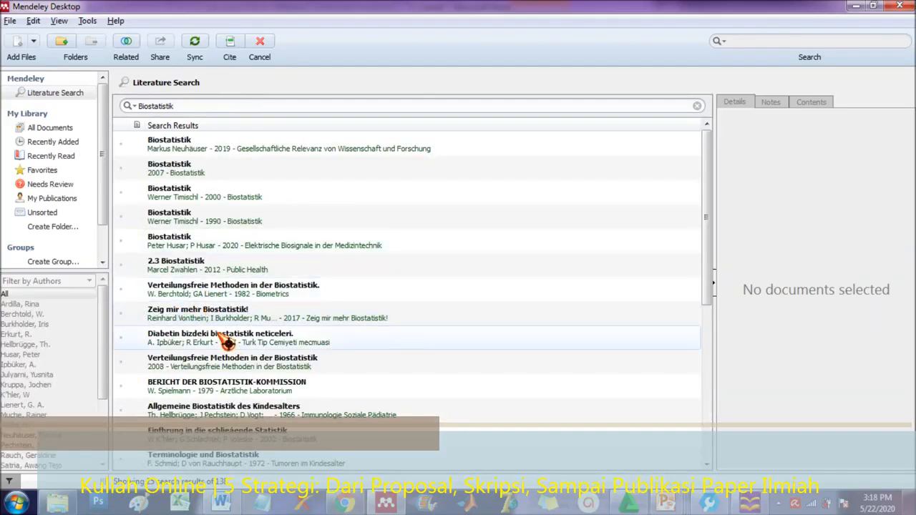
# Cite the 2017 book "Zeig mir mehr Biostatistik!" from the search results and import its reference into My Library's existing folder.
pyautogui.click(236, 322)
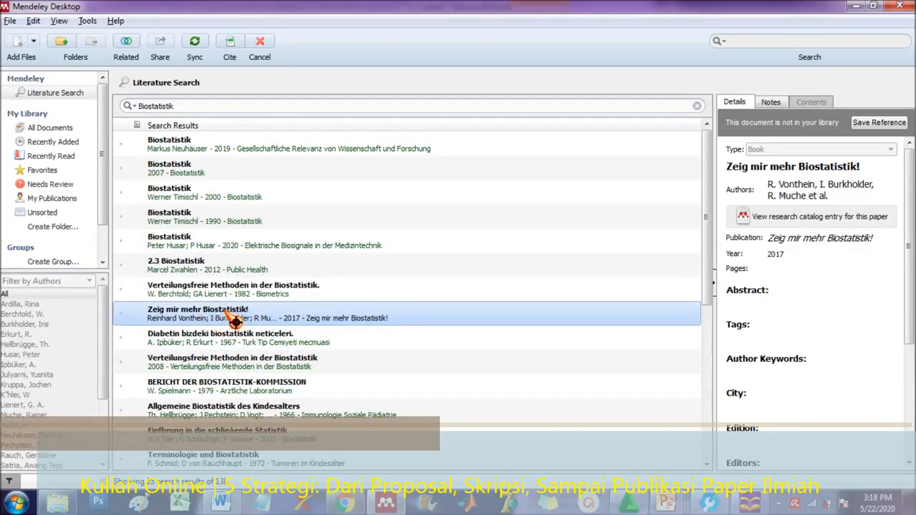
pyautogui.click(230, 42)
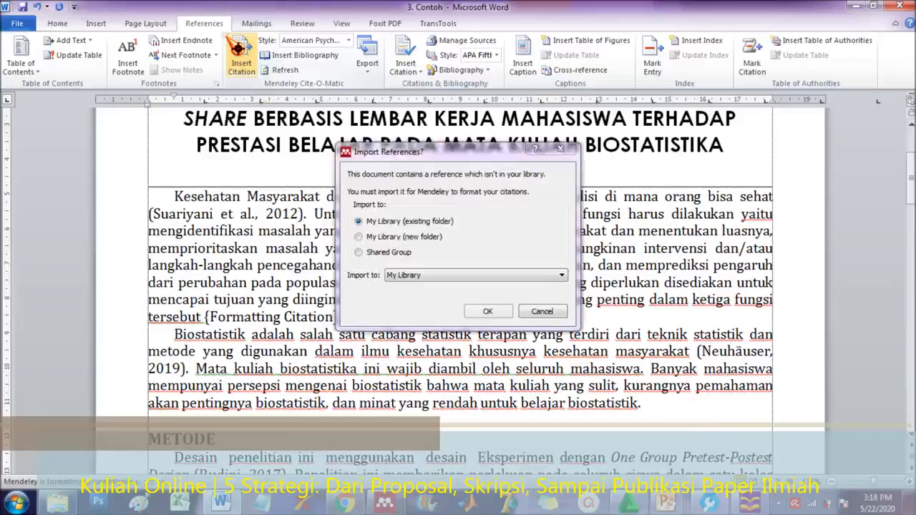
pyautogui.click(476, 308)
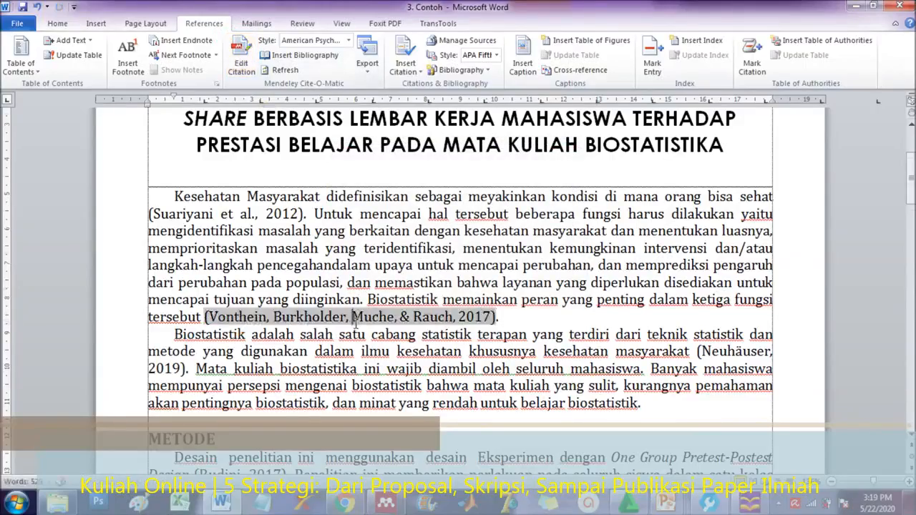
# Justify the updated bibliography entries under the DAFTAR RUJUKAN heading.
pyautogui.scroll(-15, 356, 329)
pyautogui.scroll(-5, 355, 324)
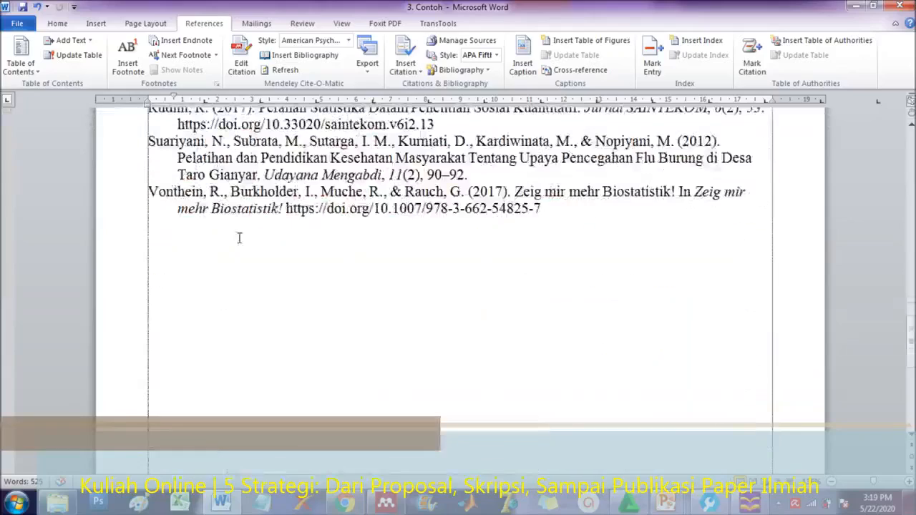
pyautogui.scroll(3, 239, 231)
pyautogui.scroll(1, 180, 269)
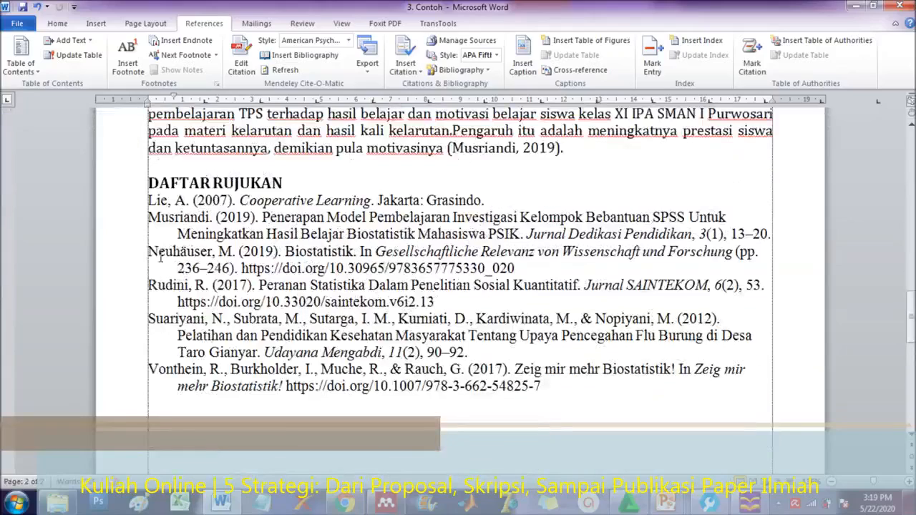
pyautogui.click(158, 254)
pyautogui.moveTo(149, 252); pyautogui.dragTo(526, 281)
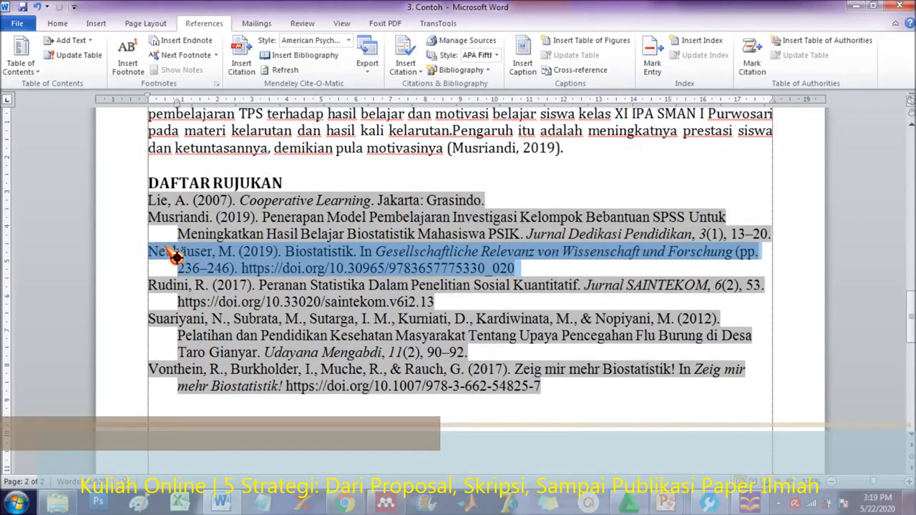
pyautogui.click(210, 252)
pyautogui.moveTo(136, 205); pyautogui.dragTo(572, 393)
pyautogui.hotkey('ctrl', 'j')
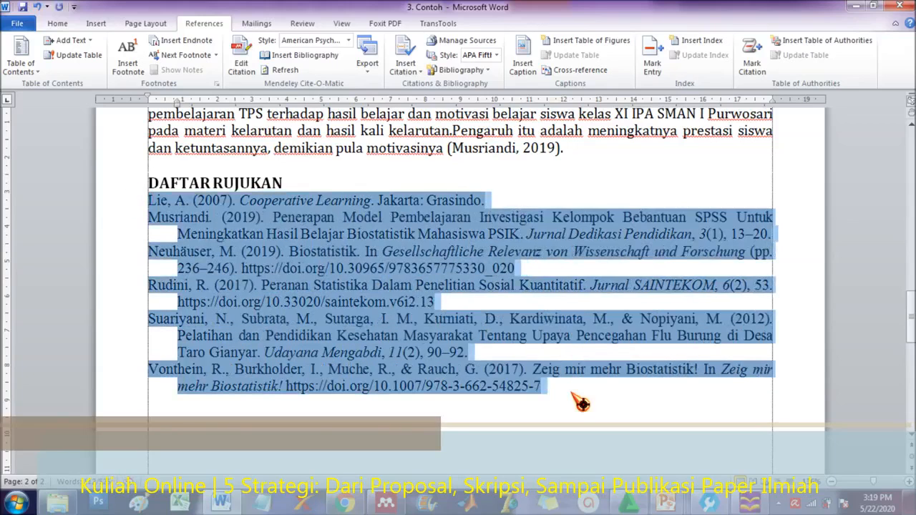
pyautogui.click(516, 348)
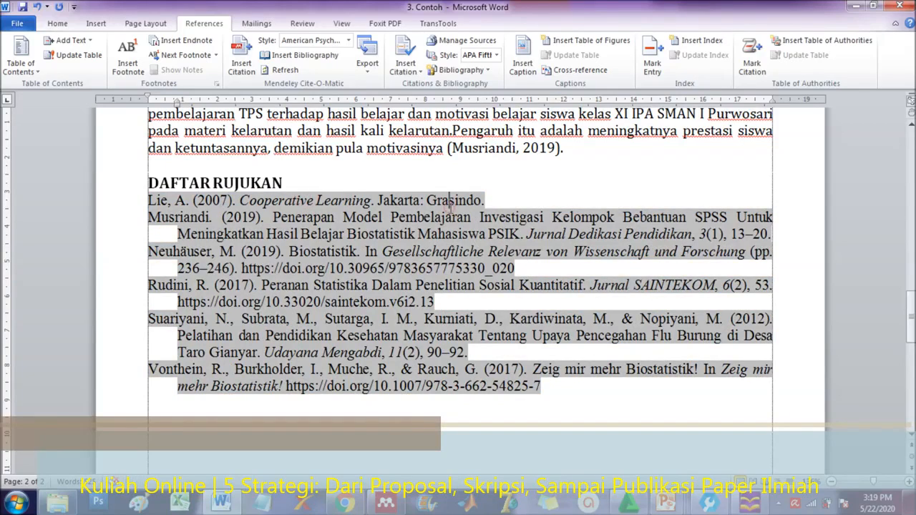
# Reapply the American Psychological Association 6th edition style, and change the Mendeley citation style to IEEE.
pyautogui.click(349, 41)
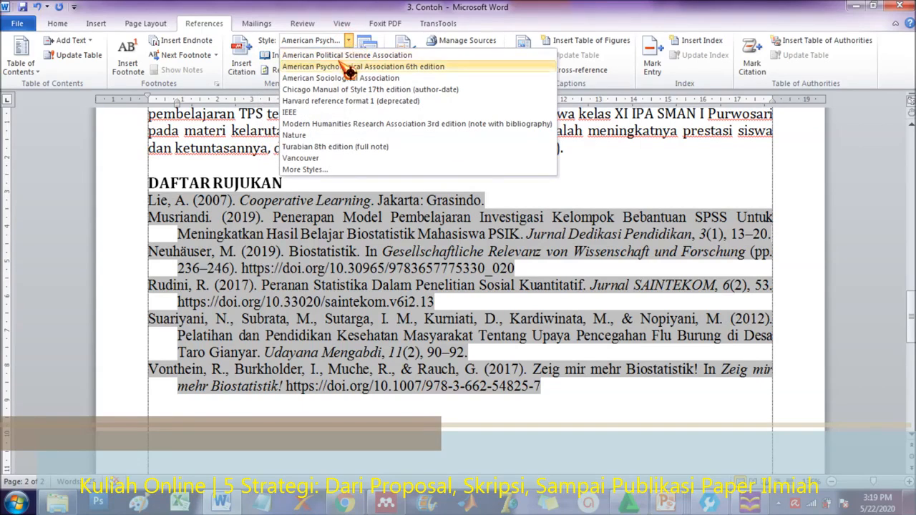
pyautogui.click(398, 66)
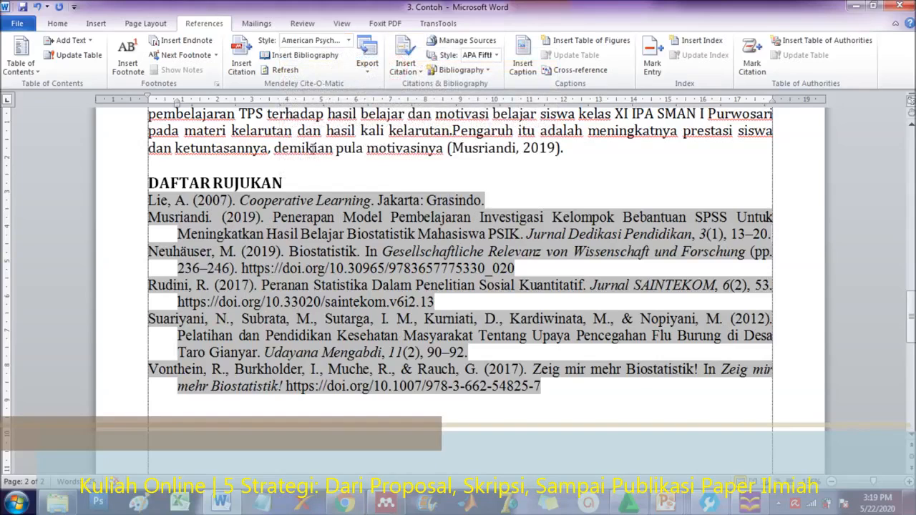
pyautogui.click(349, 40)
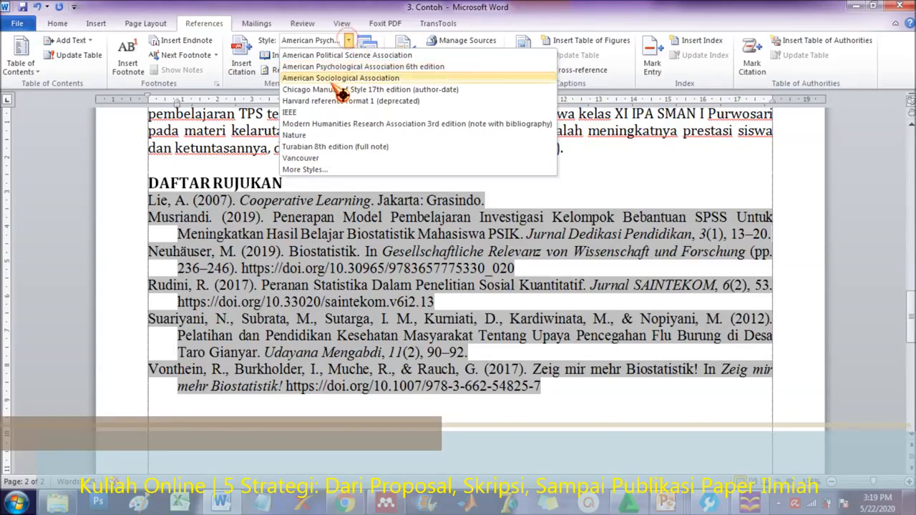
pyautogui.click(324, 113)
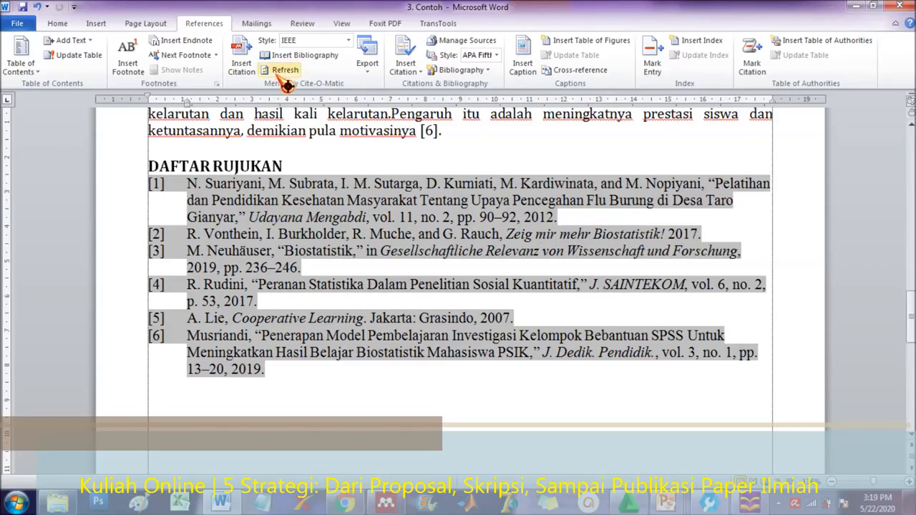
# Change the Mendeley citation style to Turabian 8th edition (full note) and review the in-text citations throughout the article.
pyautogui.click(350, 41)
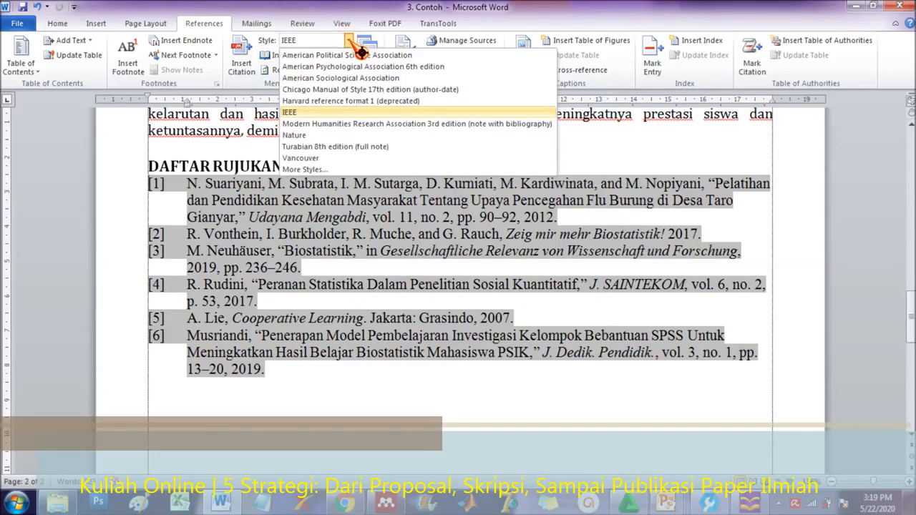
pyautogui.click(345, 147)
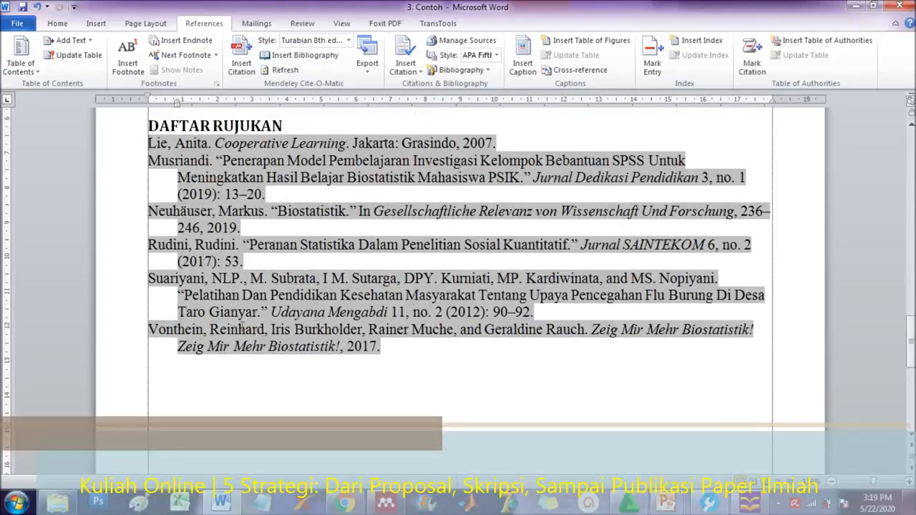
pyautogui.scroll(3, 315, 255)
pyautogui.scroll(2, 289, 293)
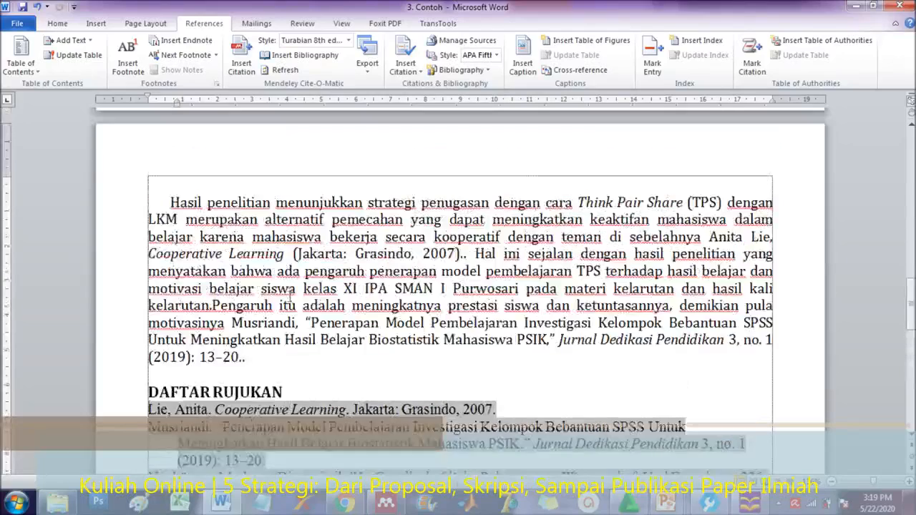
pyautogui.scroll(-2, 293, 290)
pyautogui.scroll(2, 308, 286)
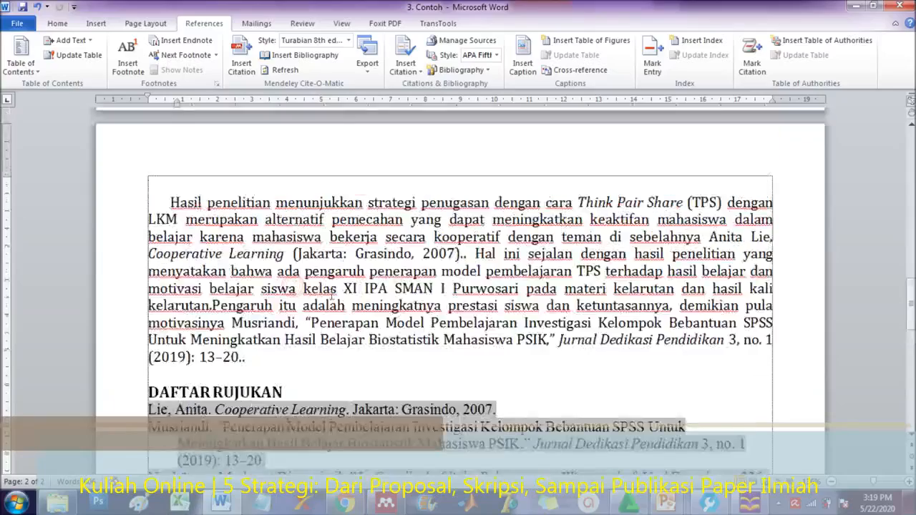
pyautogui.click(349, 254)
pyautogui.scroll(10, 348, 254)
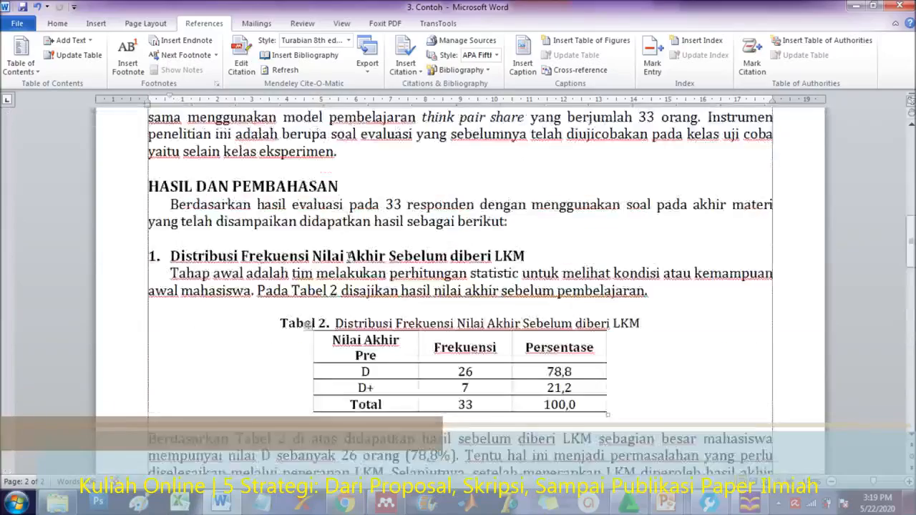
pyautogui.click(299, 222)
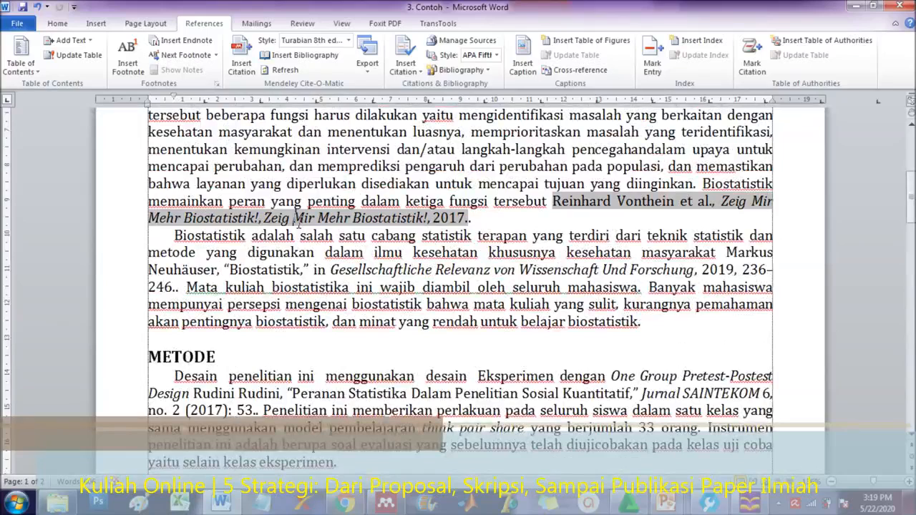
# Set the Mendeley citation style back to American Psychological Association 6th edition.
pyautogui.click(348, 41)
pyautogui.click(351, 66)
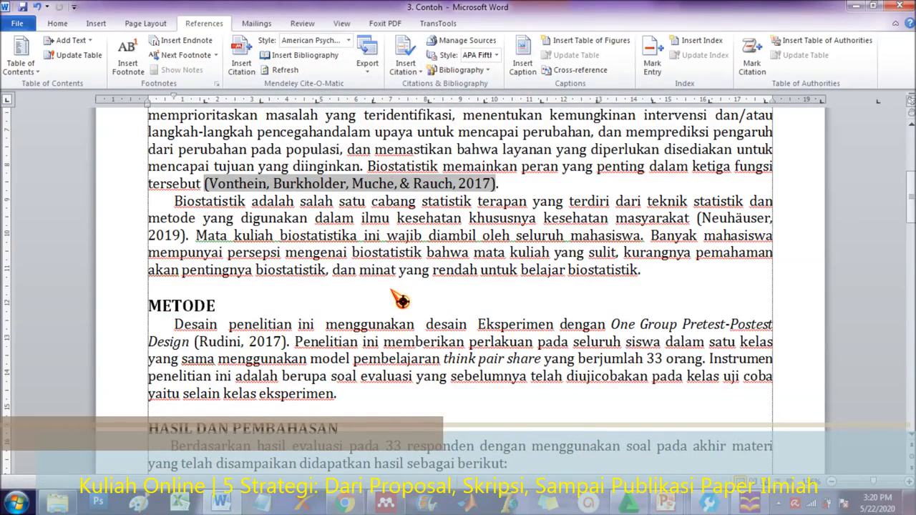
pyautogui.click(659, 274)
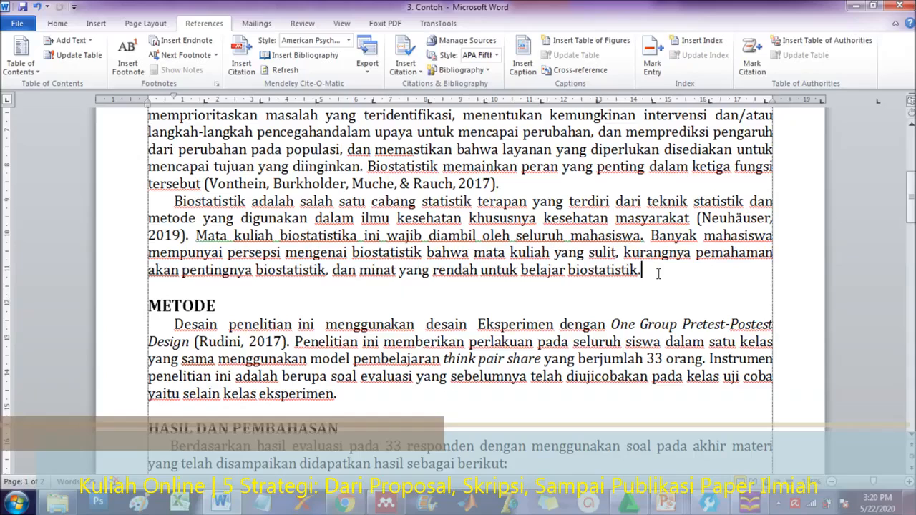
pyautogui.click(433, 185)
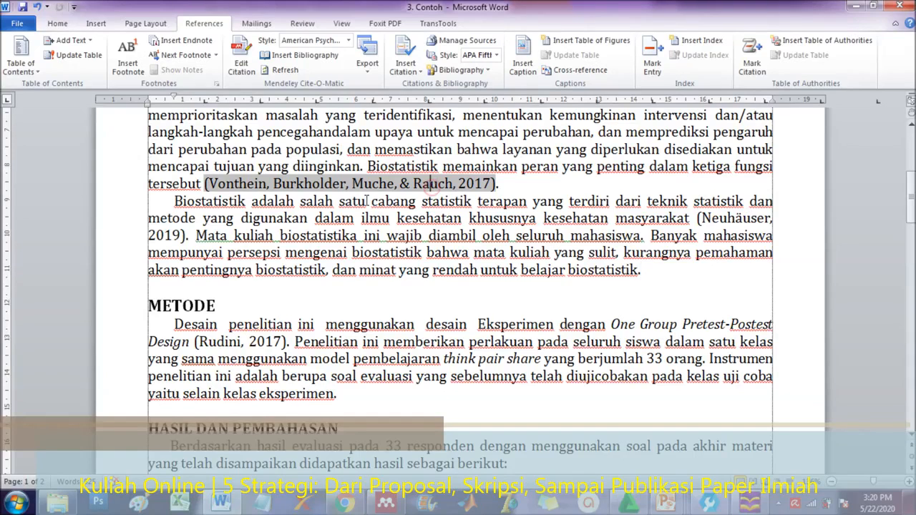
pyautogui.click(348, 40)
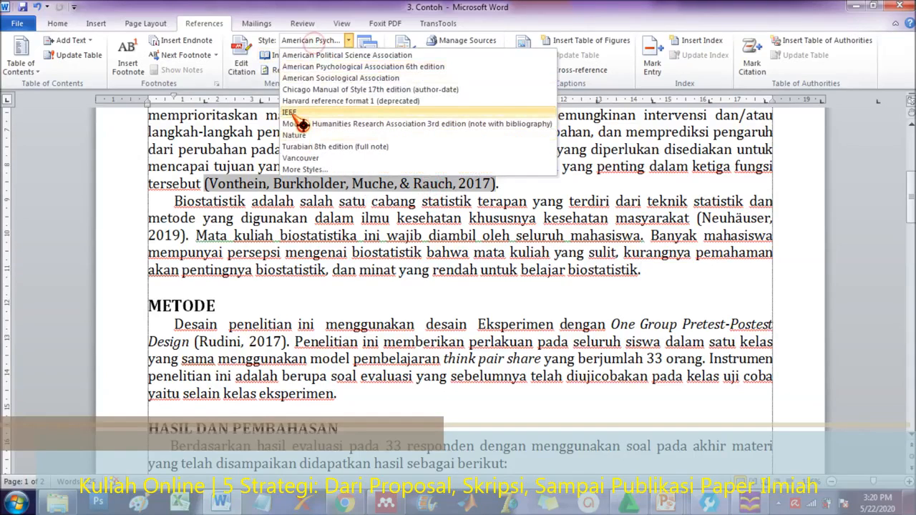
pyautogui.click(336, 69)
# Justify the whole APA-formatted reference list at the end of the article.
pyautogui.scroll(-5, 304, 299)
pyautogui.scroll(-15, 305, 299)
pyautogui.scroll(1, 351, 257)
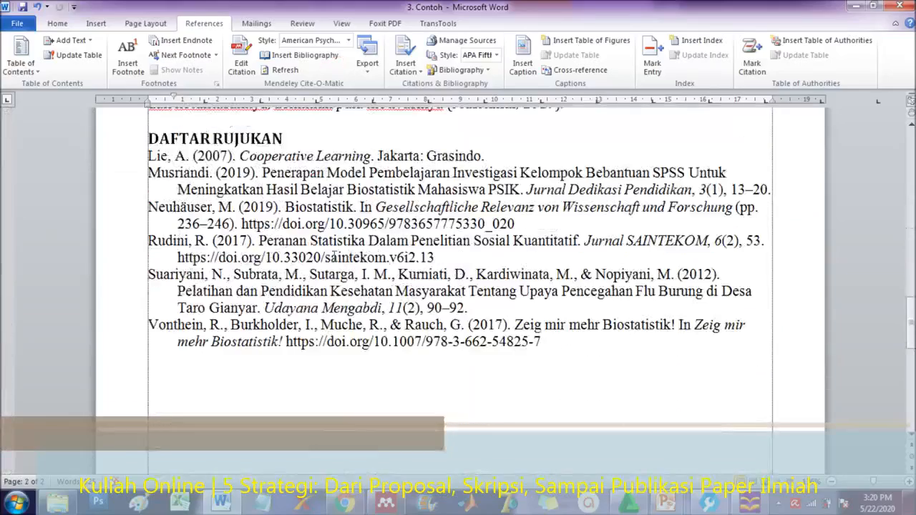
pyautogui.moveTo(149, 159); pyautogui.dragTo(581, 359)
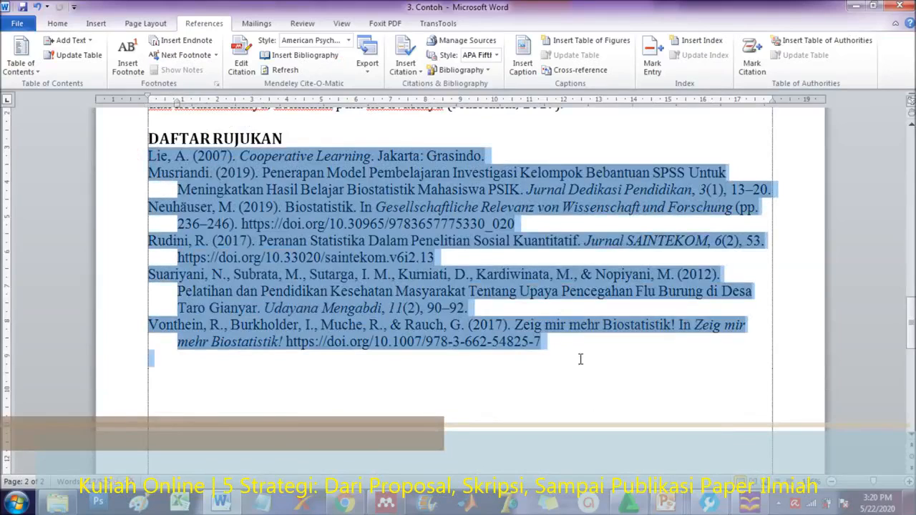
pyautogui.hotkey('ctrl', 'j')
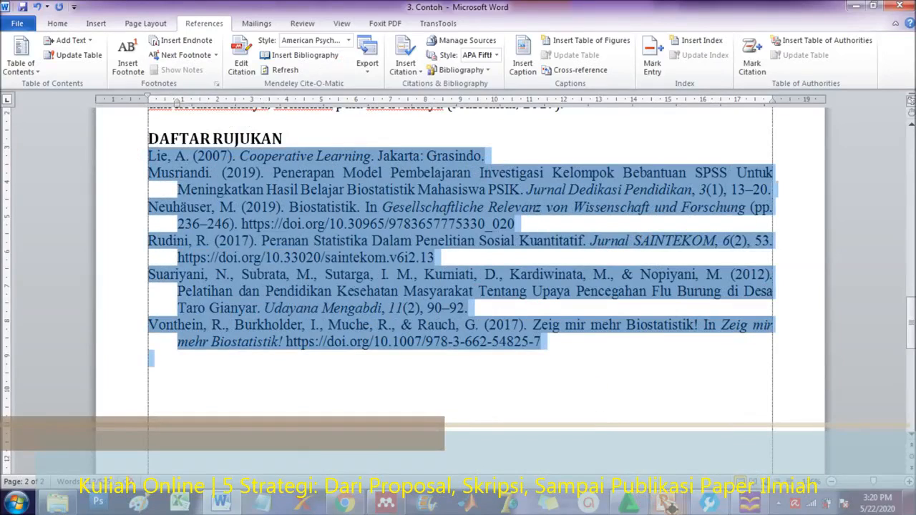
# Switch to the PowerPoint presentation "3. Cara Cepat Menulis Referensi".
pyautogui.moveTo(666, 503)
pyautogui.click(831, 430)
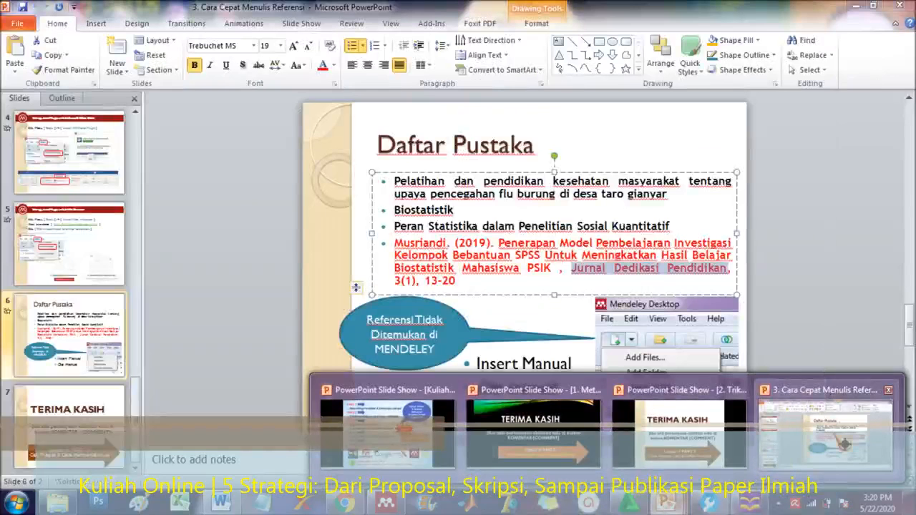